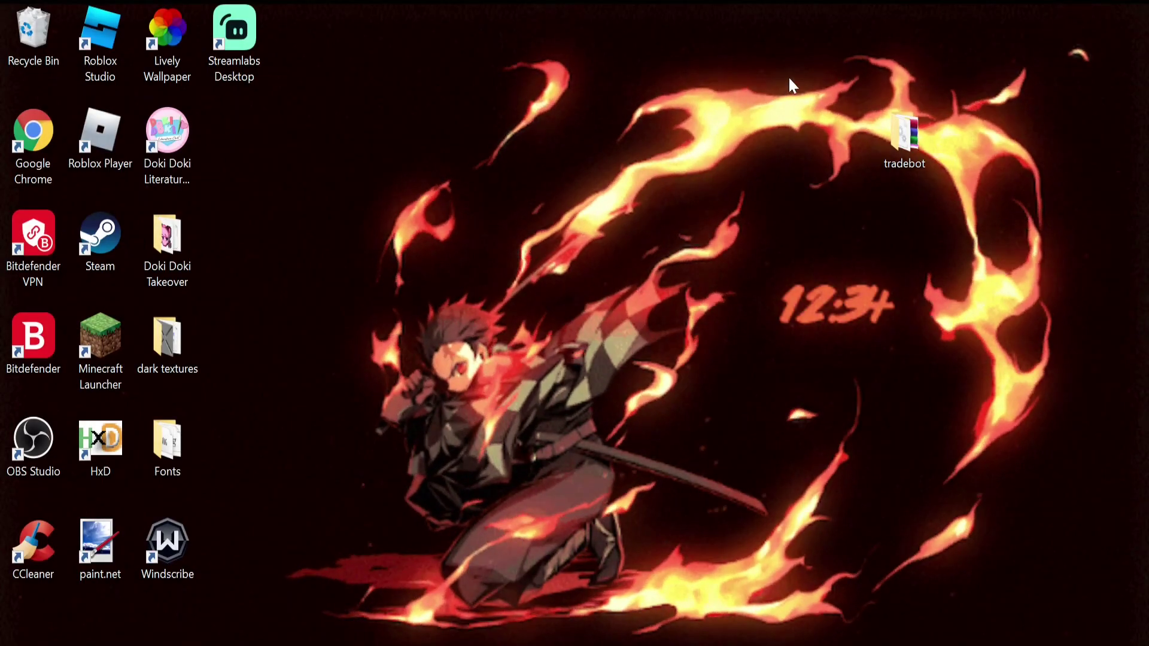
# Switch to Discord and open the download channel in the Hangout Place server.
pyautogui.moveTo(789, 79); pyautogui.dragTo(1048, 291)
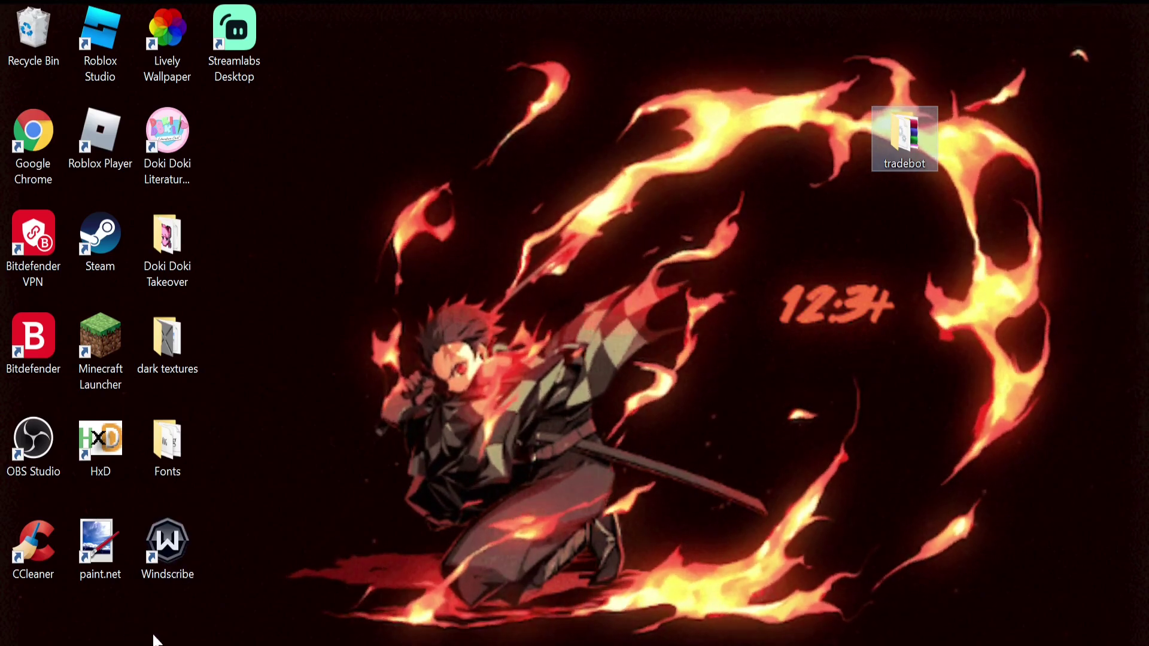
pyautogui.click(155, 643)
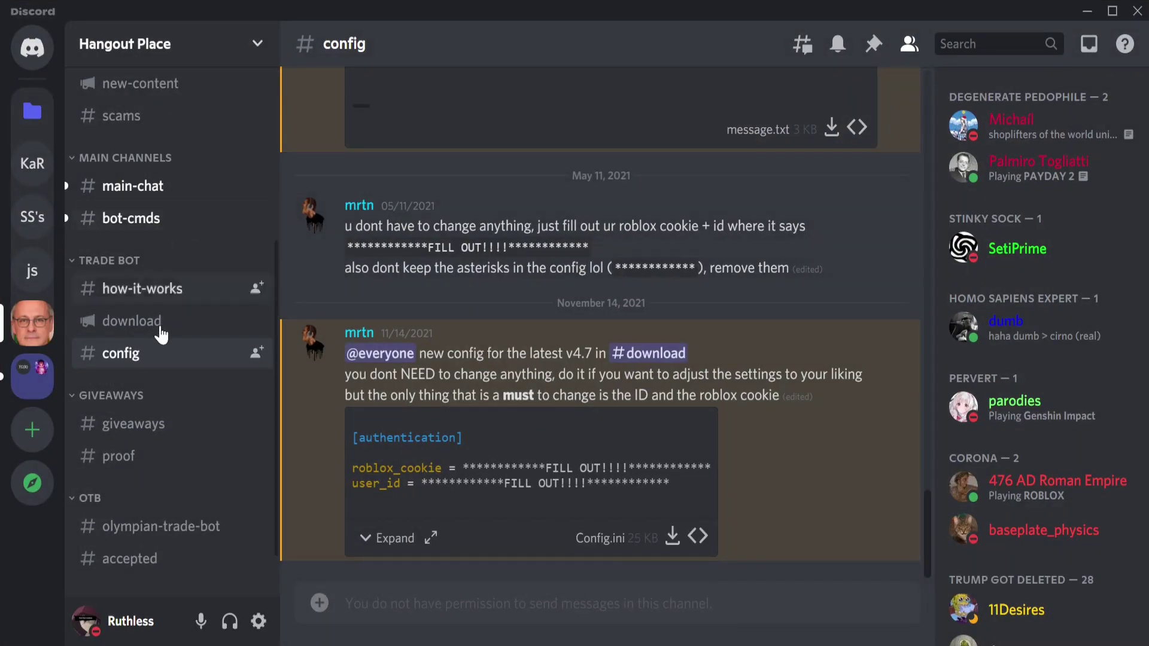
pyautogui.click(220, 315)
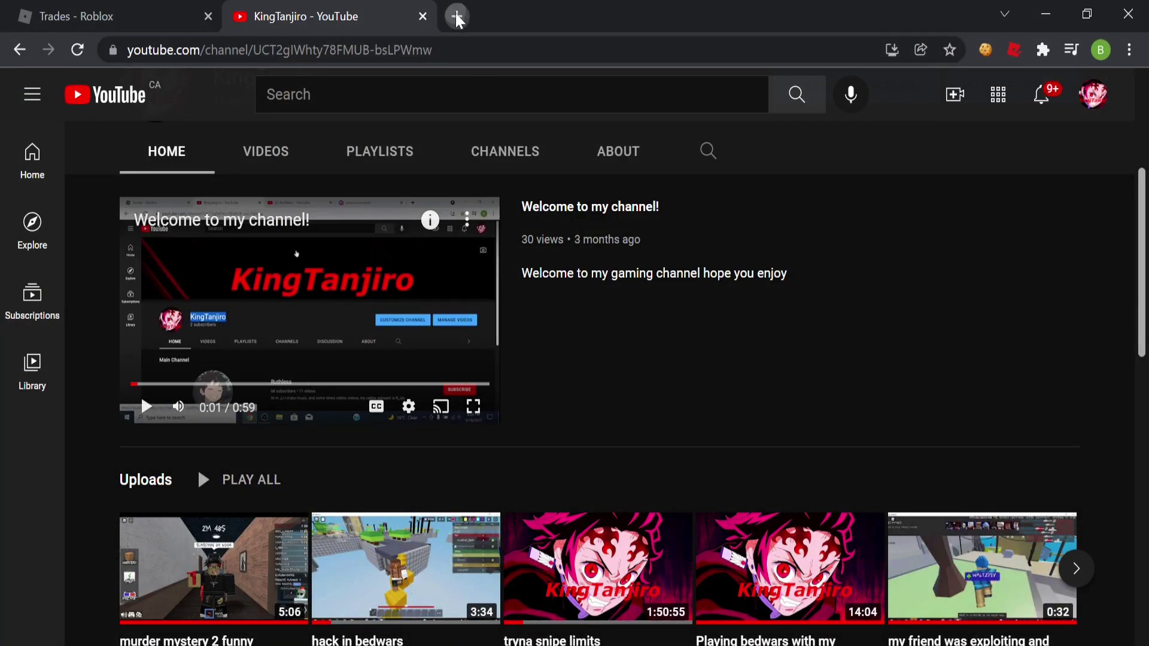
# Search the web for winrar in a new Chrome tab, look over the official WinRAR download page, and close it.
pyautogui.click(457, 17)
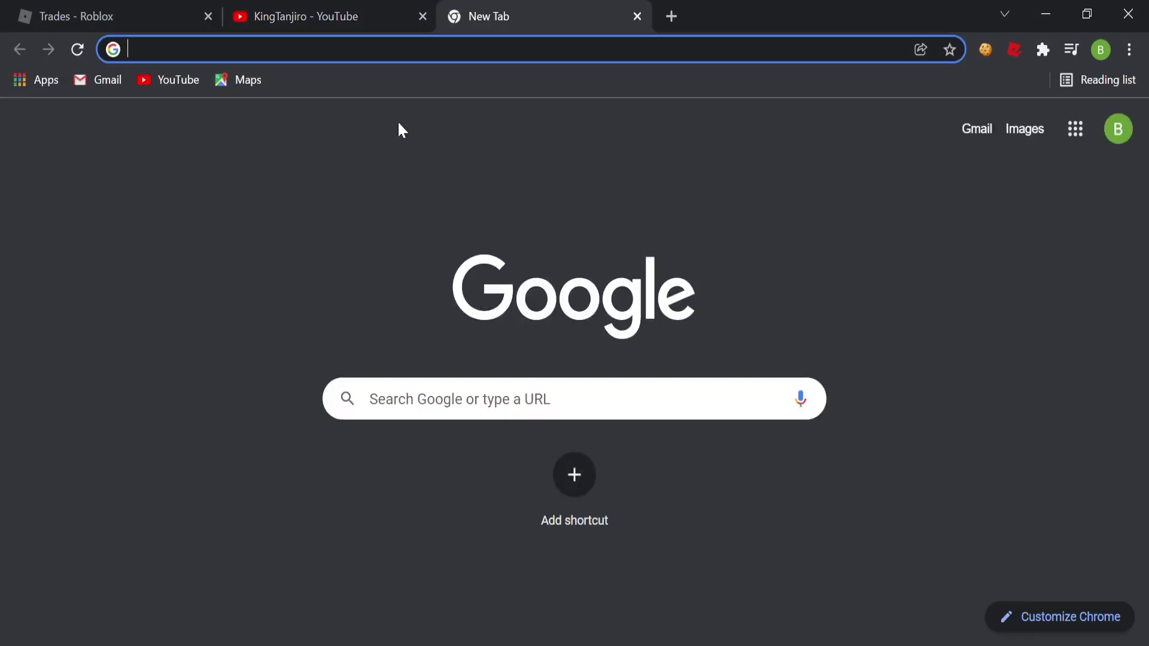
pyautogui.write('winrar')
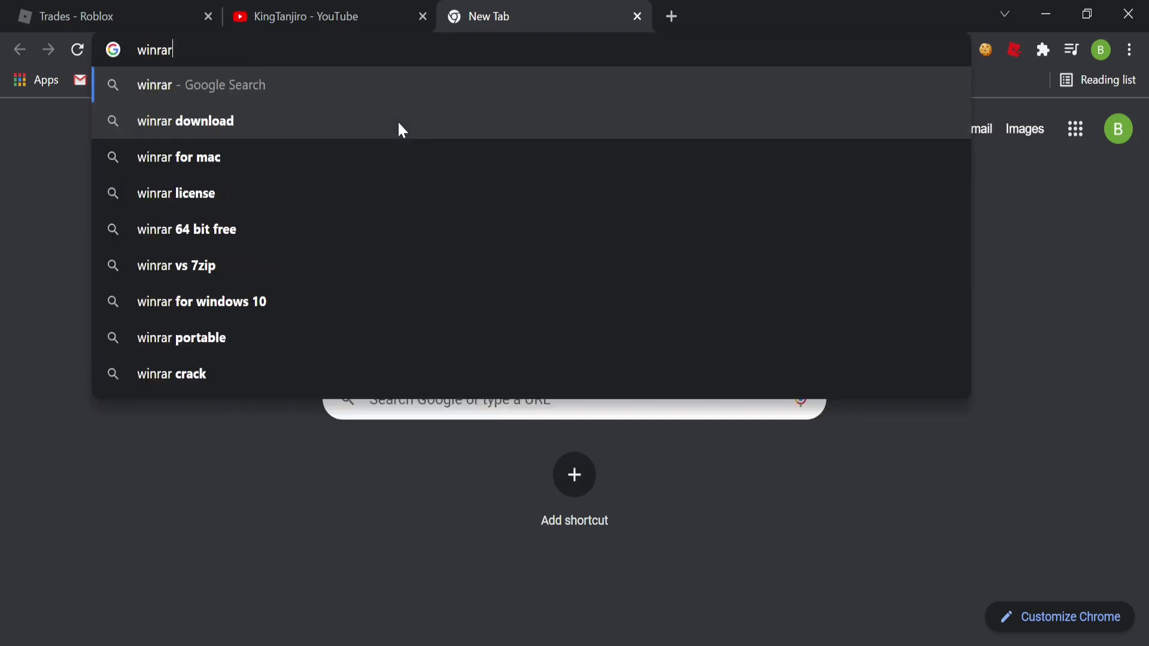
pyautogui.press('Return')
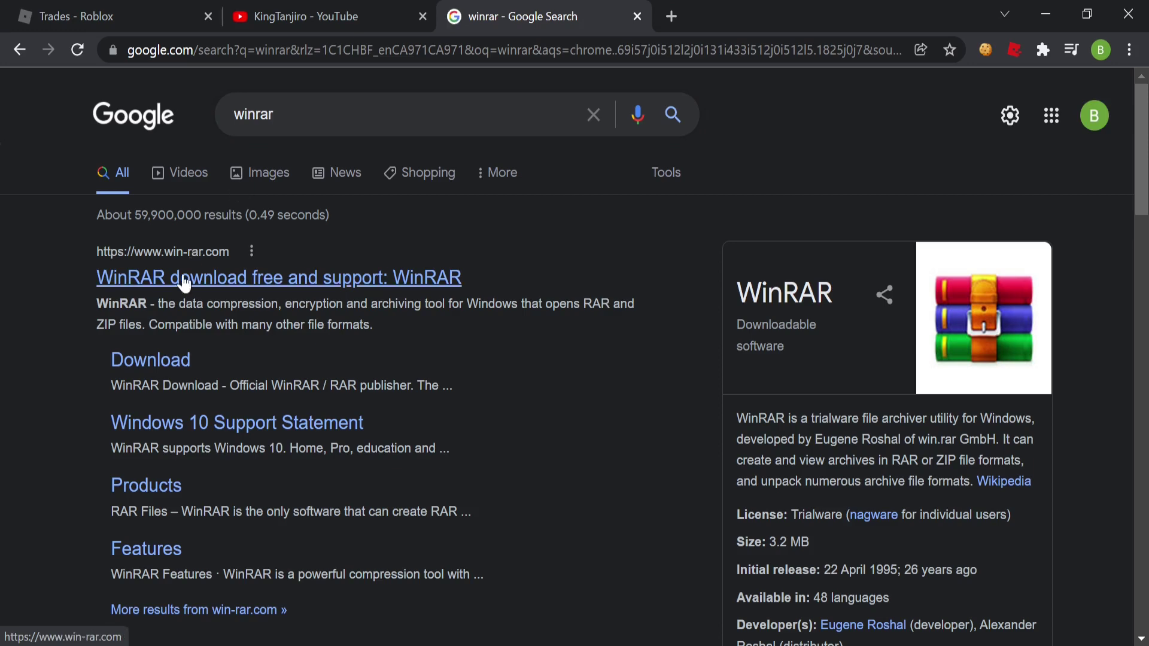
pyautogui.click(185, 289)
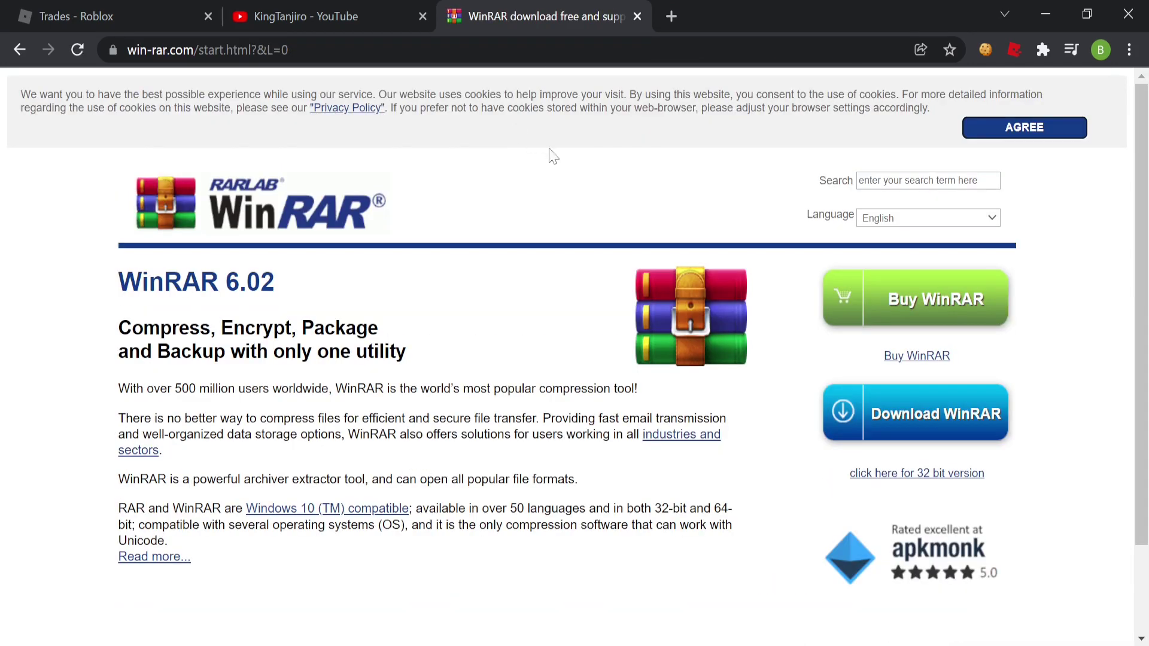
pyautogui.scroll(-2, 658, 265)
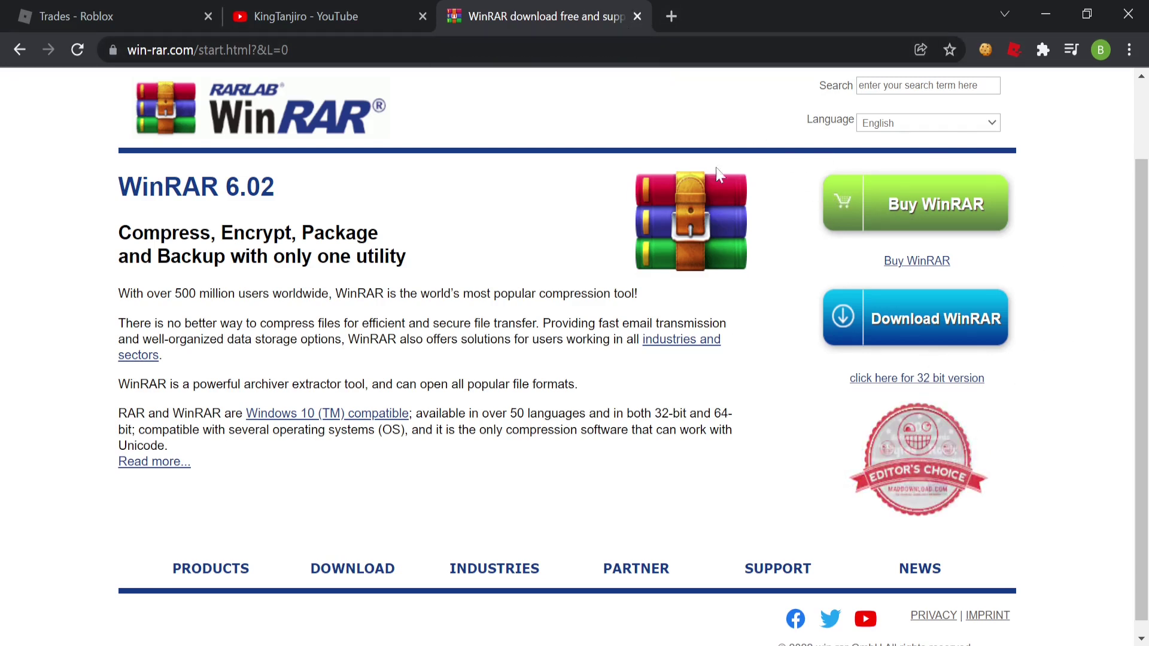
pyautogui.click(637, 16)
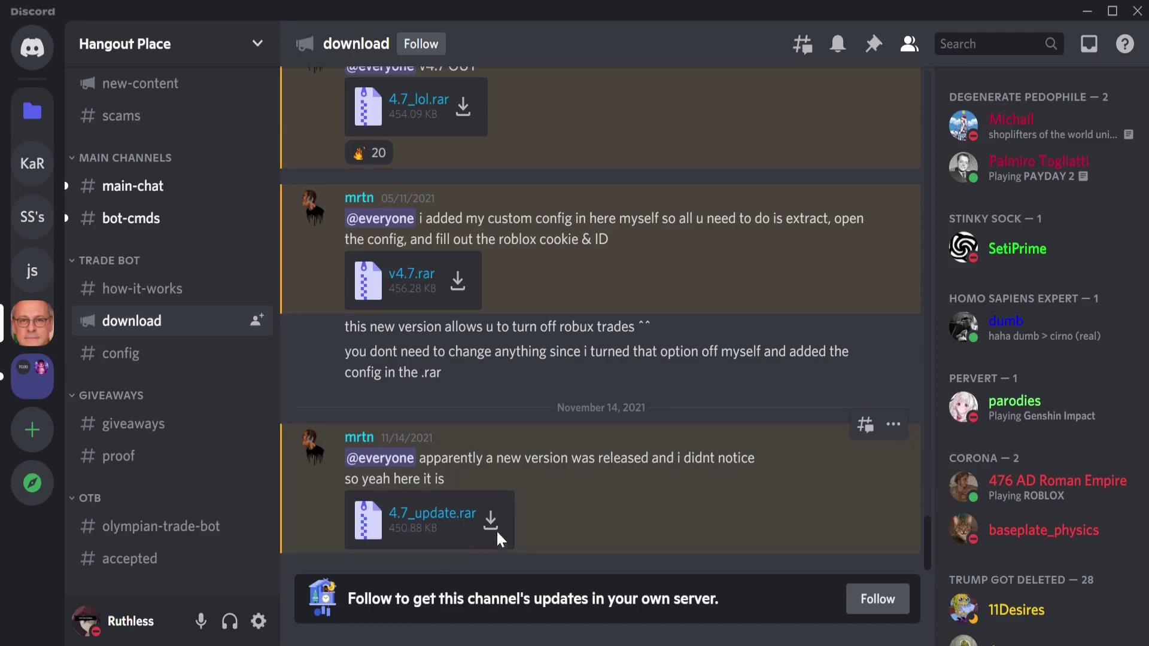
# Download 4.7_update.rar from the newest Discord post and place a copy on the desktop, clearing away the open windows.
pyautogui.click(491, 519)
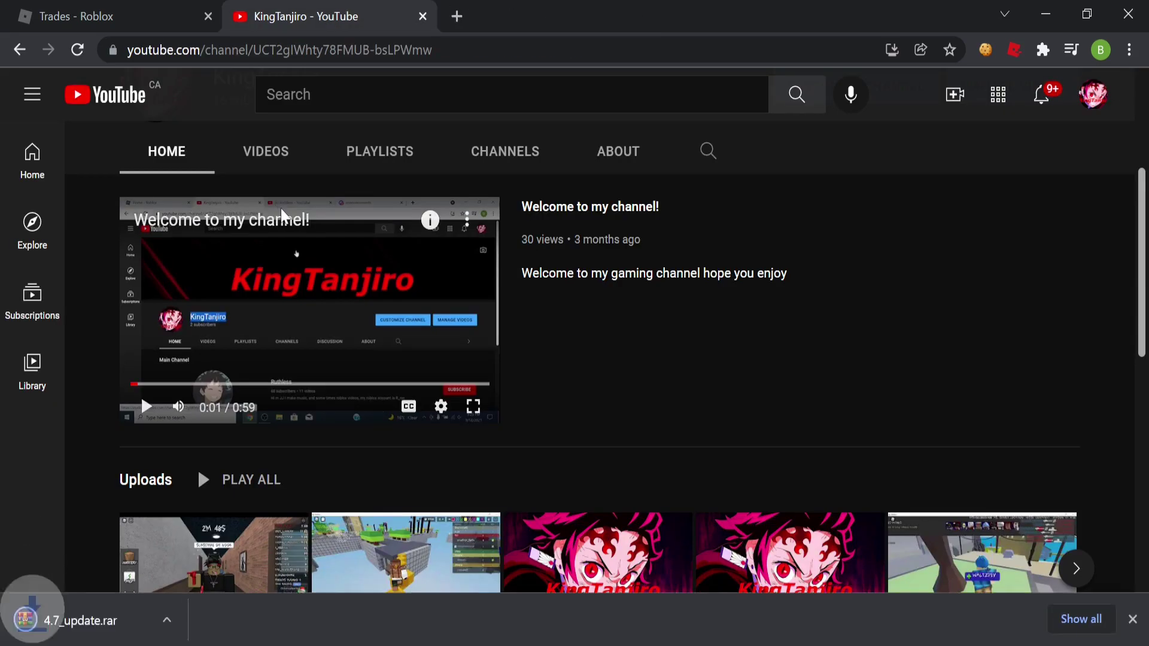
pyautogui.click(1084, 14)
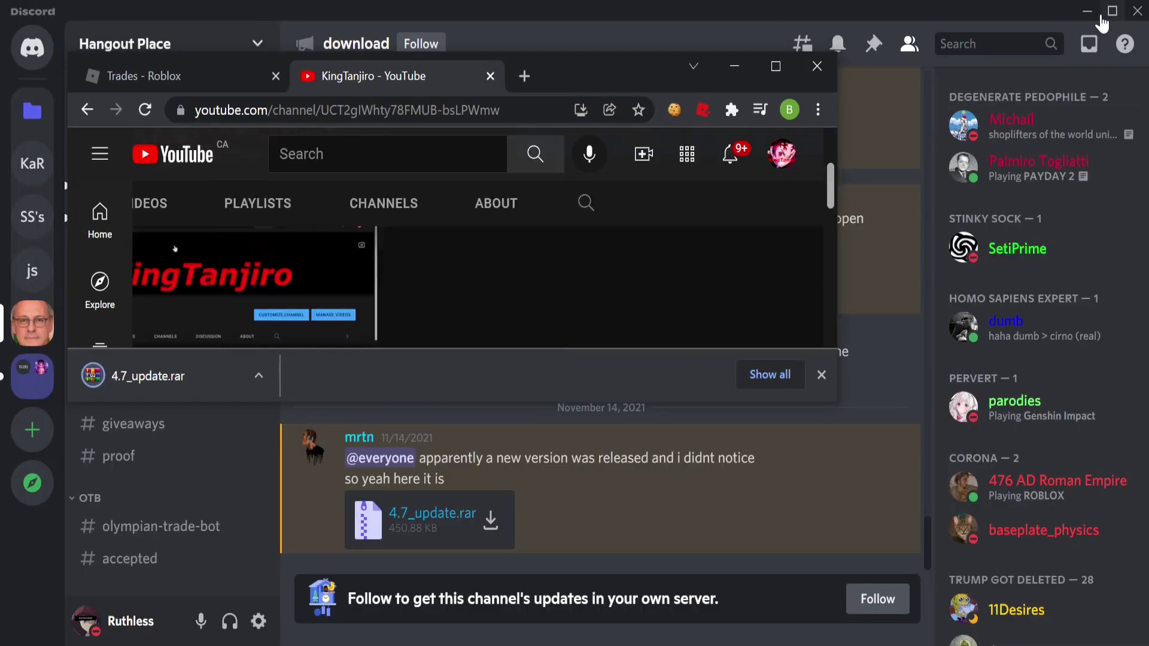
pyautogui.click(1089, 13)
pyautogui.moveTo(171, 378); pyautogui.dragTo(938, 563)
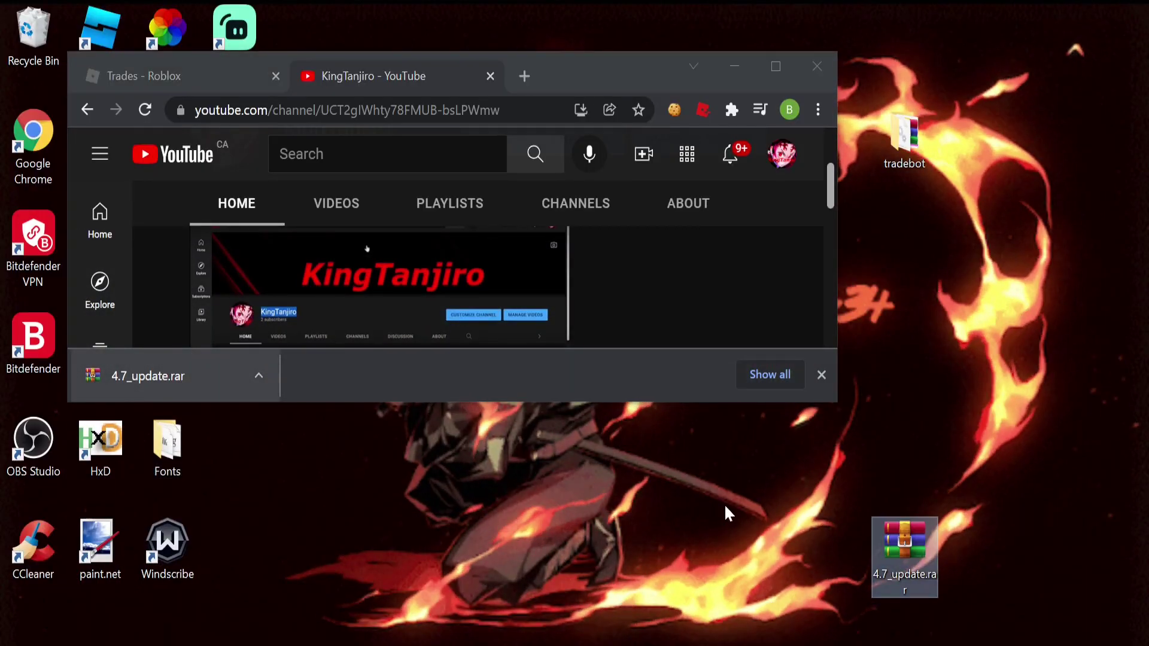
pyautogui.click(776, 68)
pyautogui.click(1041, 22)
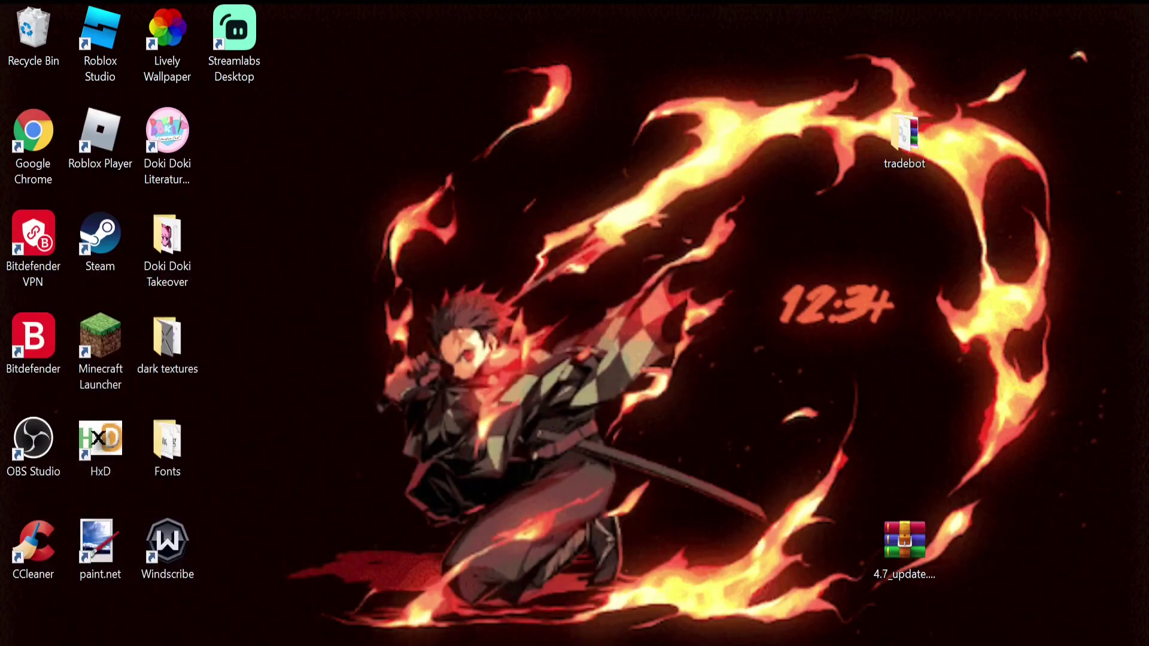
# Move 4.7_update.rar from the Downloads folder to the desktop, replacing the copy already there.
pyautogui.click(449, 644)
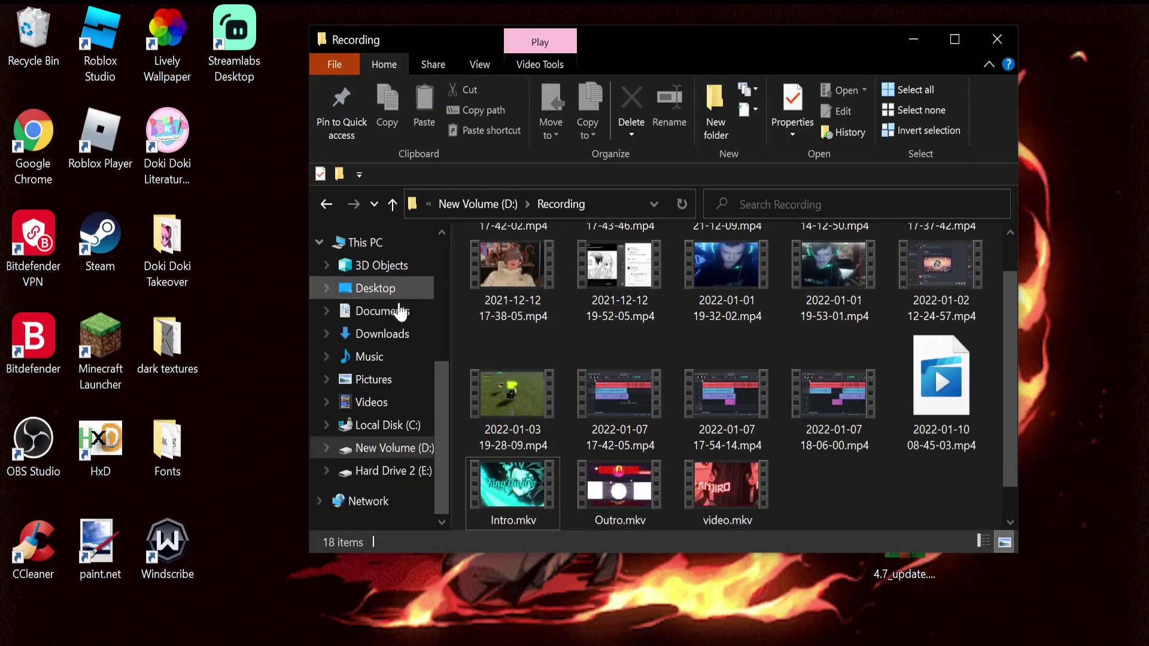
pyautogui.scroll(1, 382, 365)
pyautogui.click(386, 392)
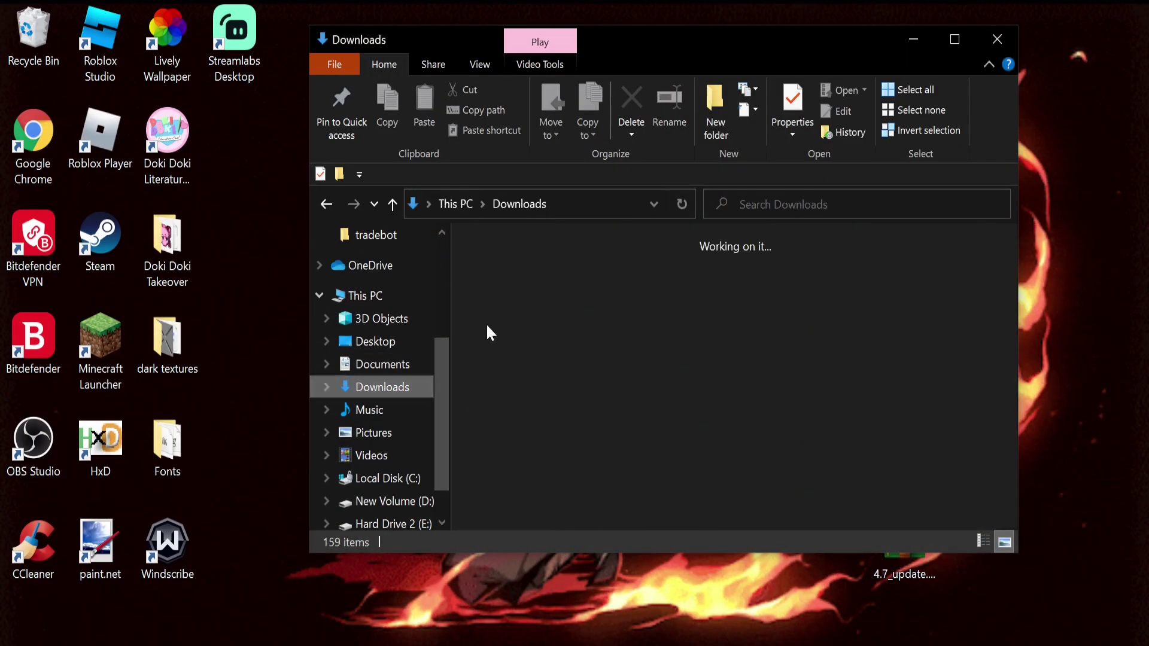
pyautogui.moveTo(512, 323); pyautogui.dragTo(269, 314)
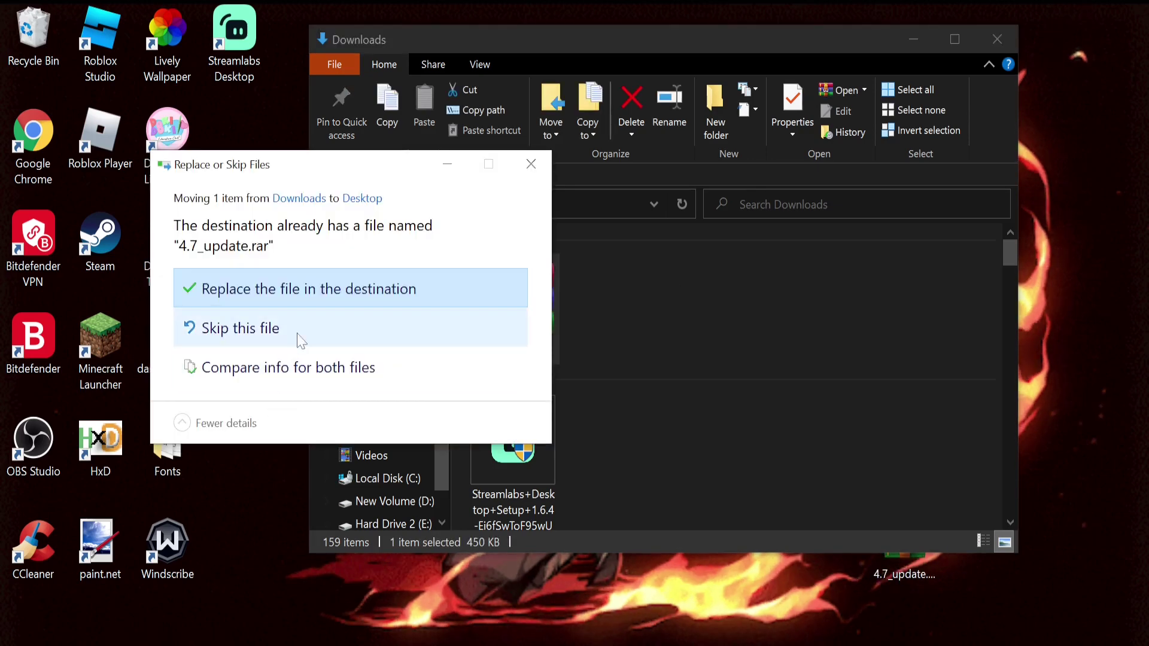
pyautogui.click(305, 289)
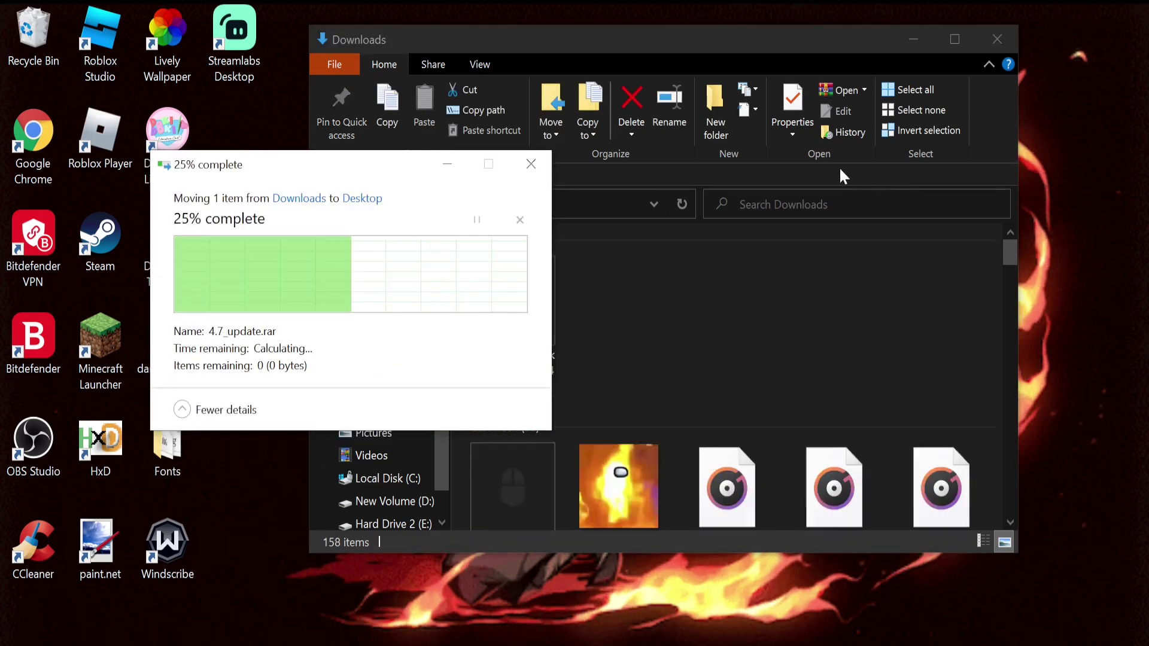
pyautogui.click(913, 39)
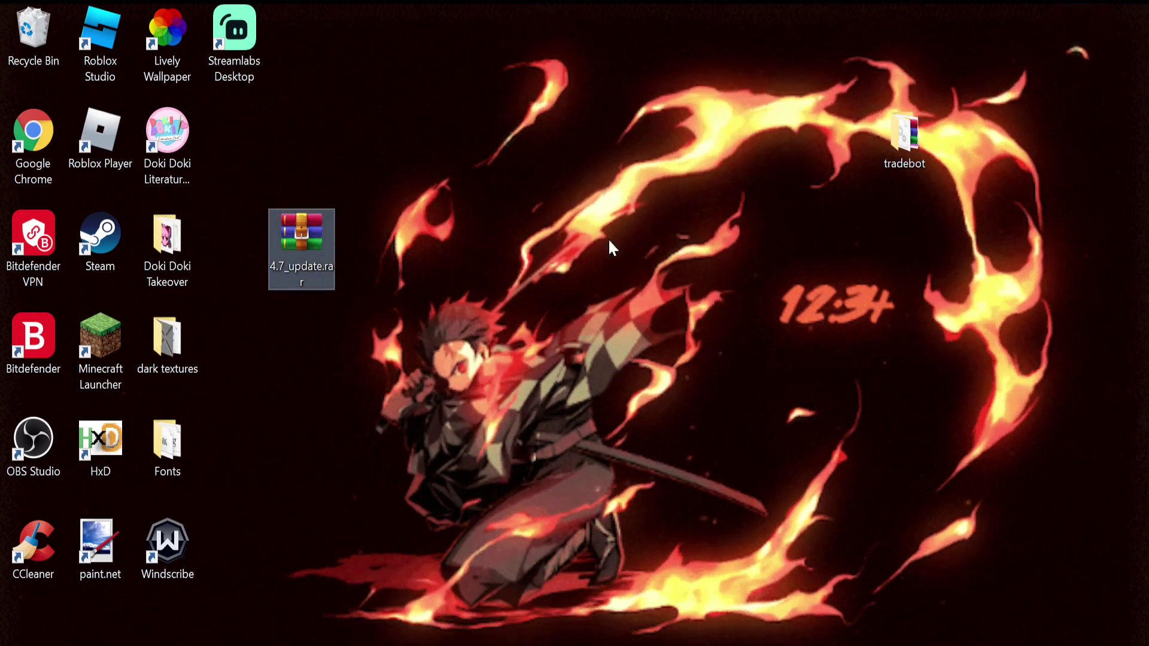
# Delete 4.7_update.rar from the desktop and permanently empty the Recycle Bin.
pyautogui.moveTo(301, 249); pyautogui.dragTo(34, 33)
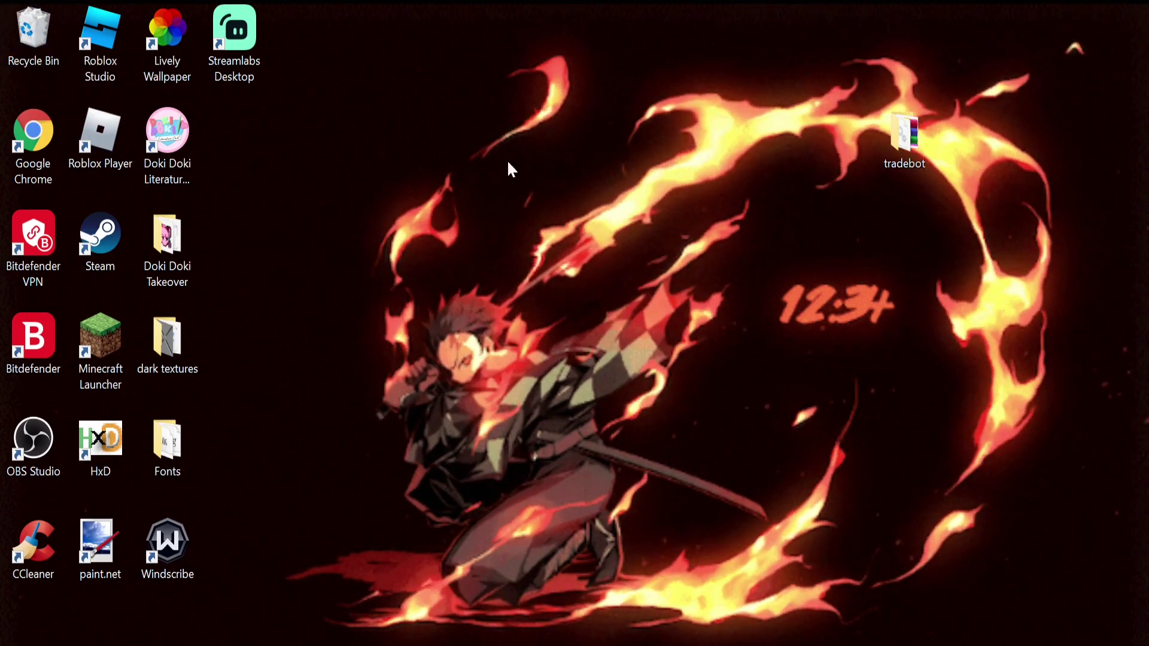
pyautogui.rightClick(25, 31)
pyautogui.click(113, 66)
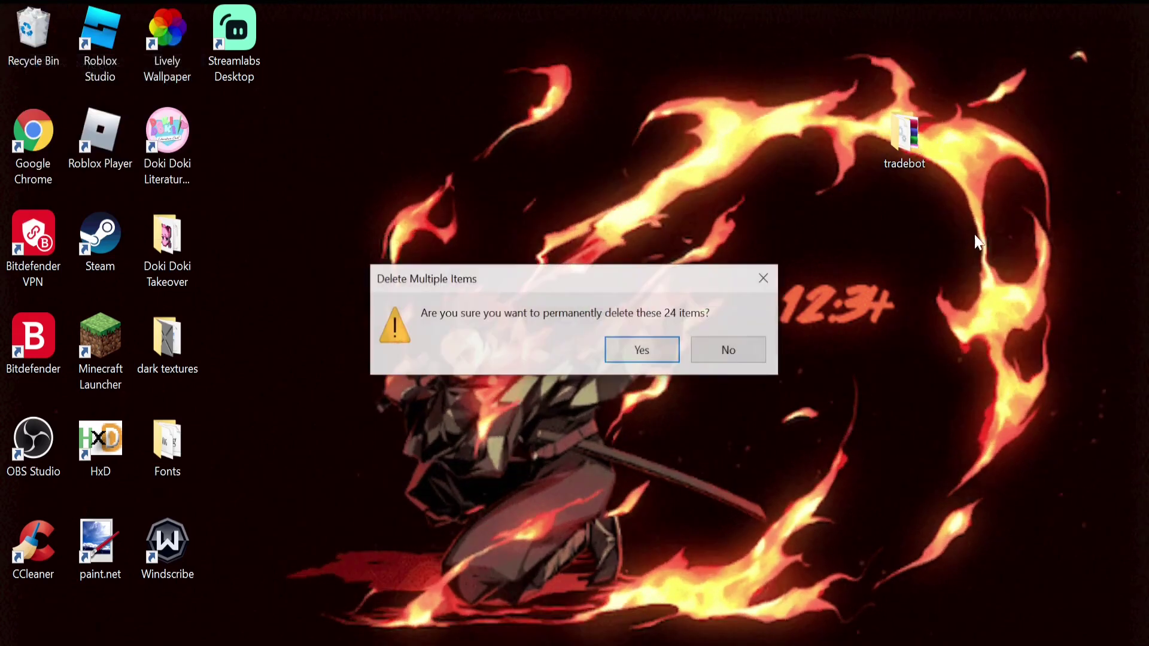
pyautogui.click(652, 340)
# Open the desktop tradebot folder and bring up the extraction options for 4.7_update.rar.
pyautogui.doubleClick(902, 143)
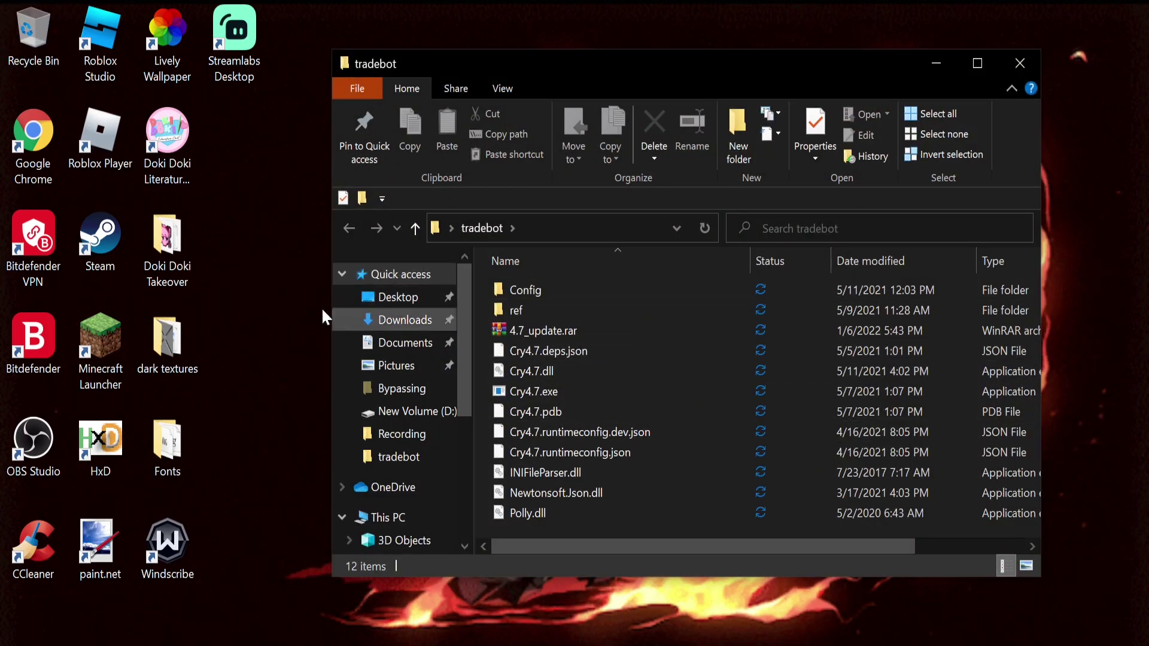
pyautogui.rightClick(290, 284)
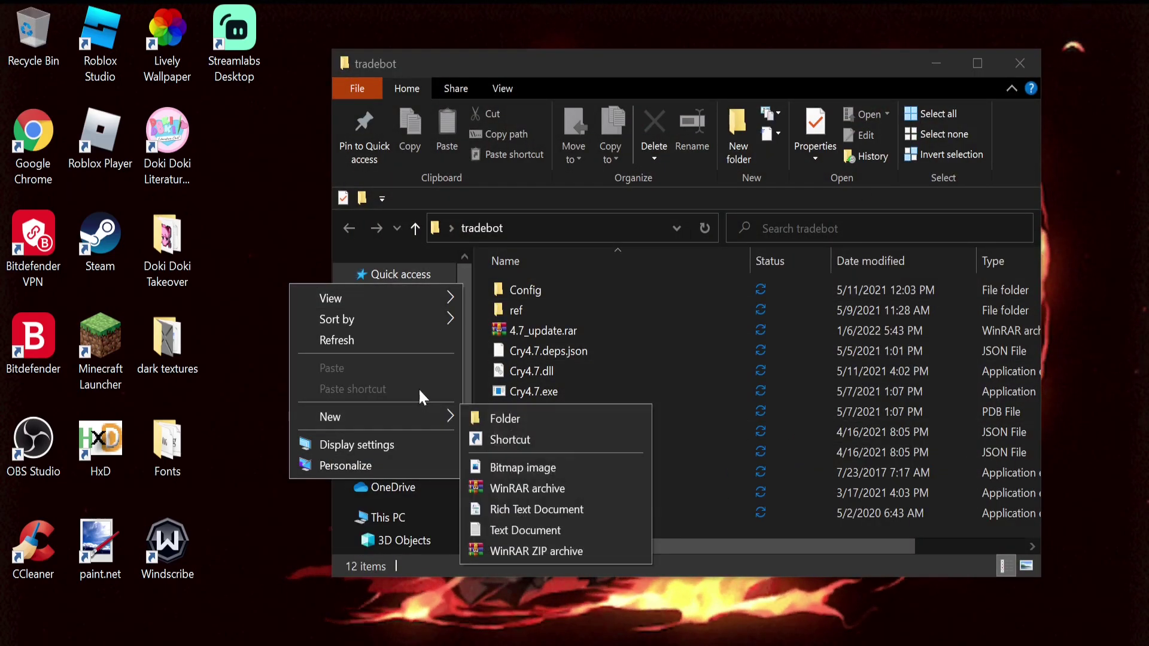
pyautogui.click(275, 181)
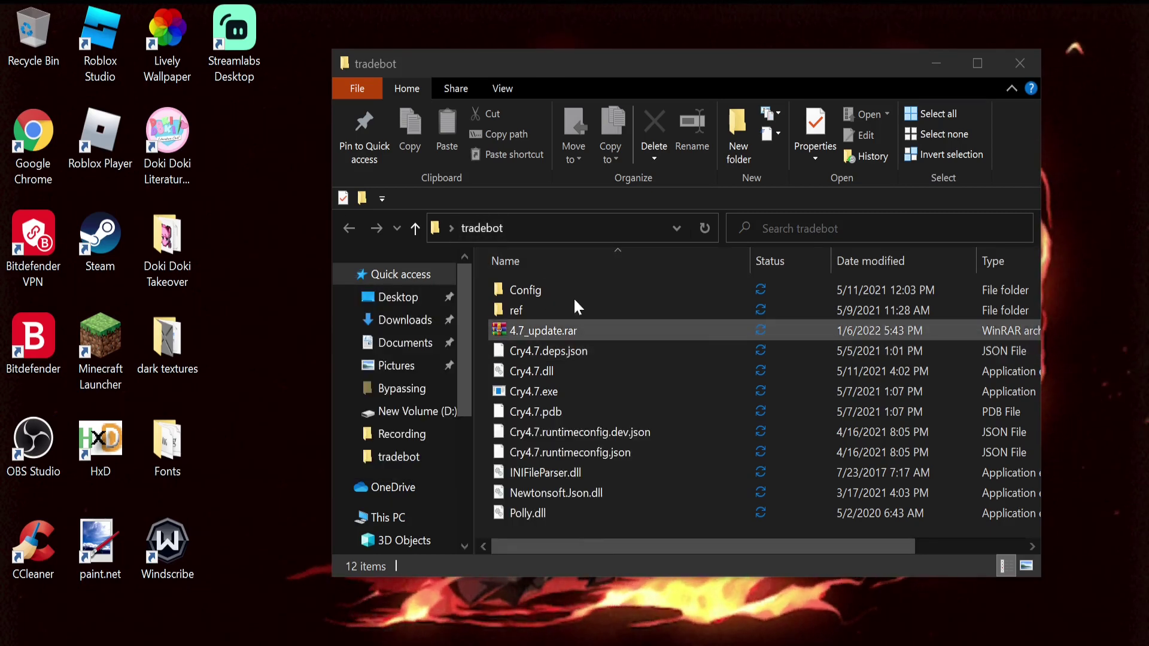
pyautogui.rightClick(582, 327)
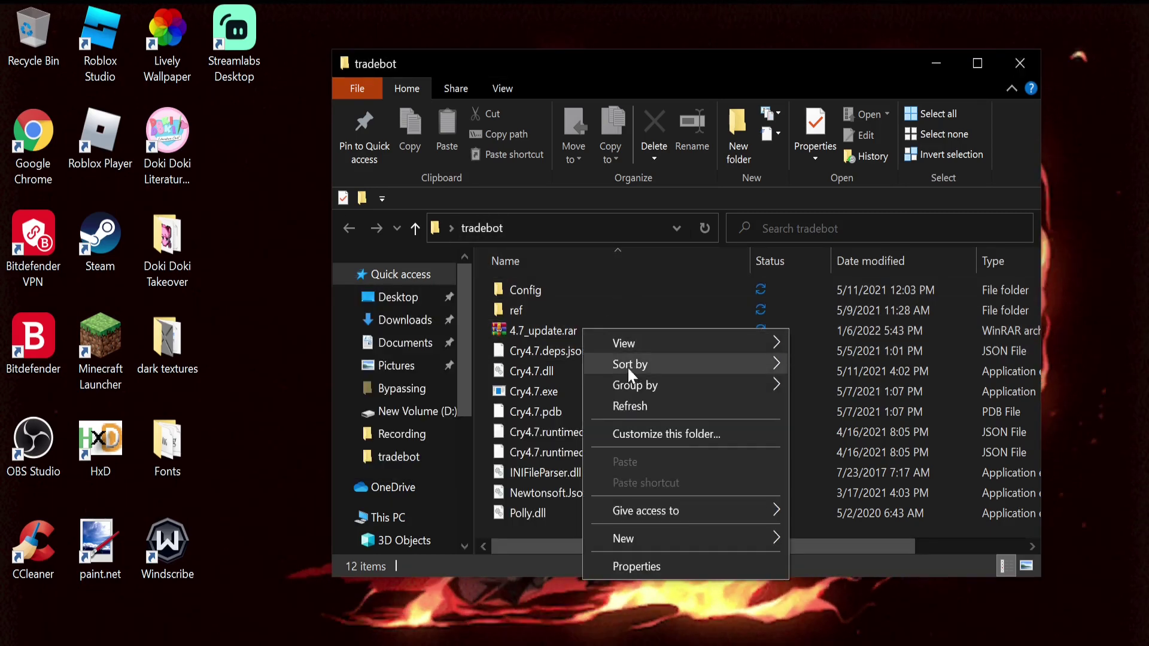
pyautogui.click(575, 328)
pyautogui.rightClick(585, 329)
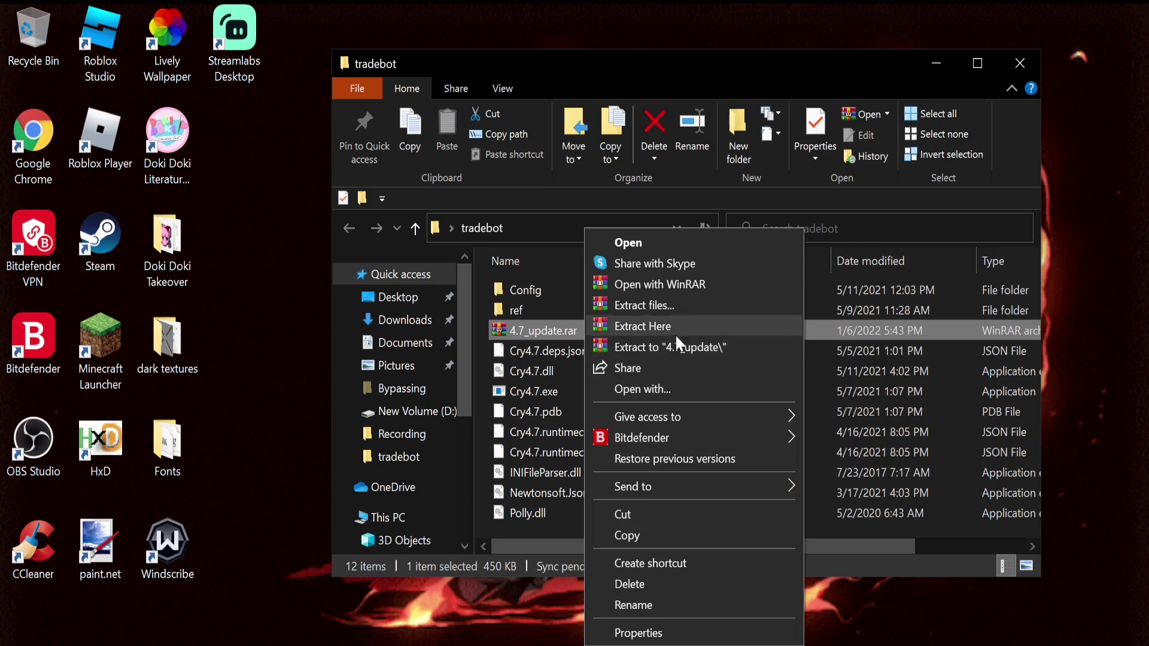
# Open Config.ini from the Config folder, review its authentication and trading settings, and minimize the file.
pyautogui.click(536, 288)
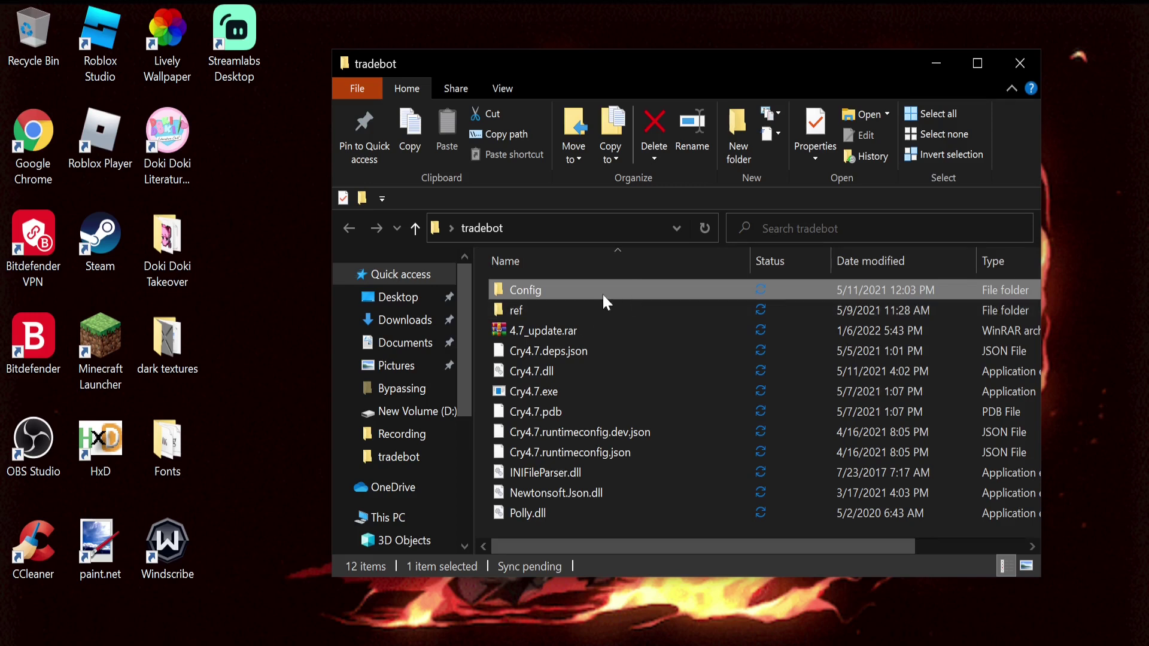
pyautogui.moveTo(595, 288)
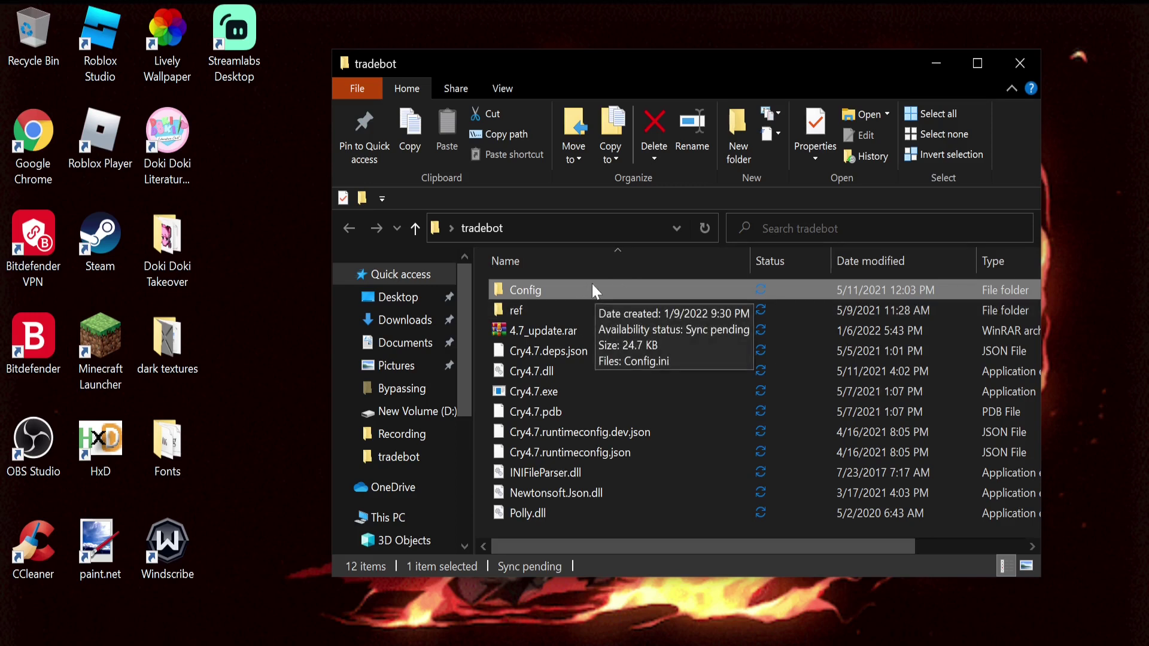
pyautogui.doubleClick(583, 290)
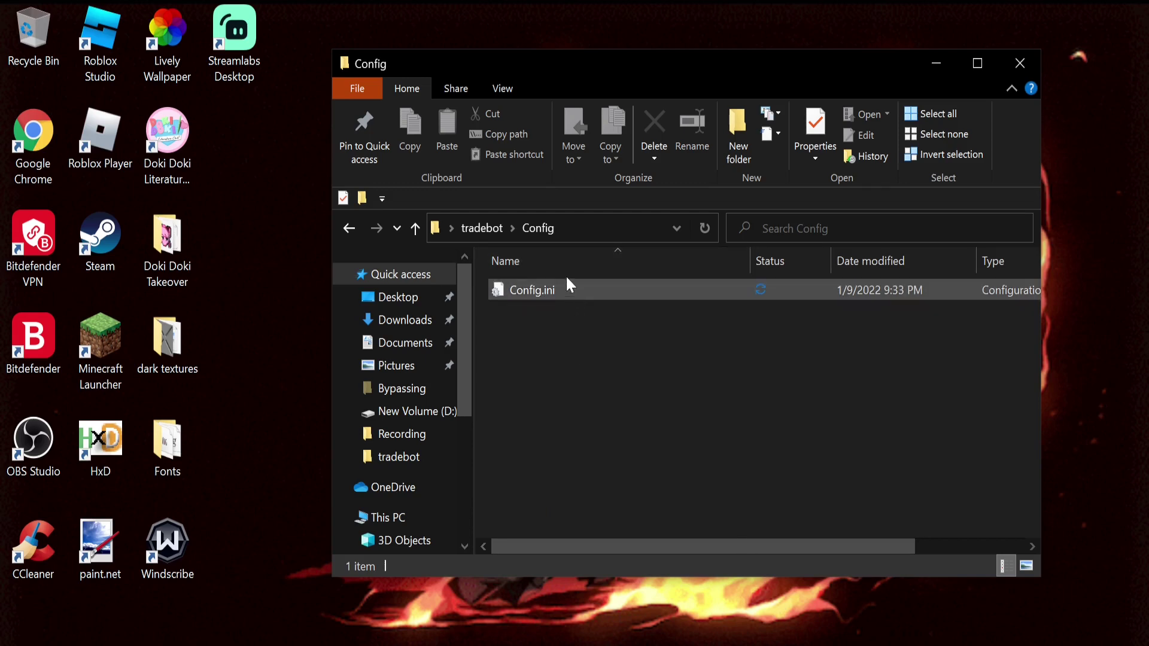
pyautogui.doubleClick(567, 290)
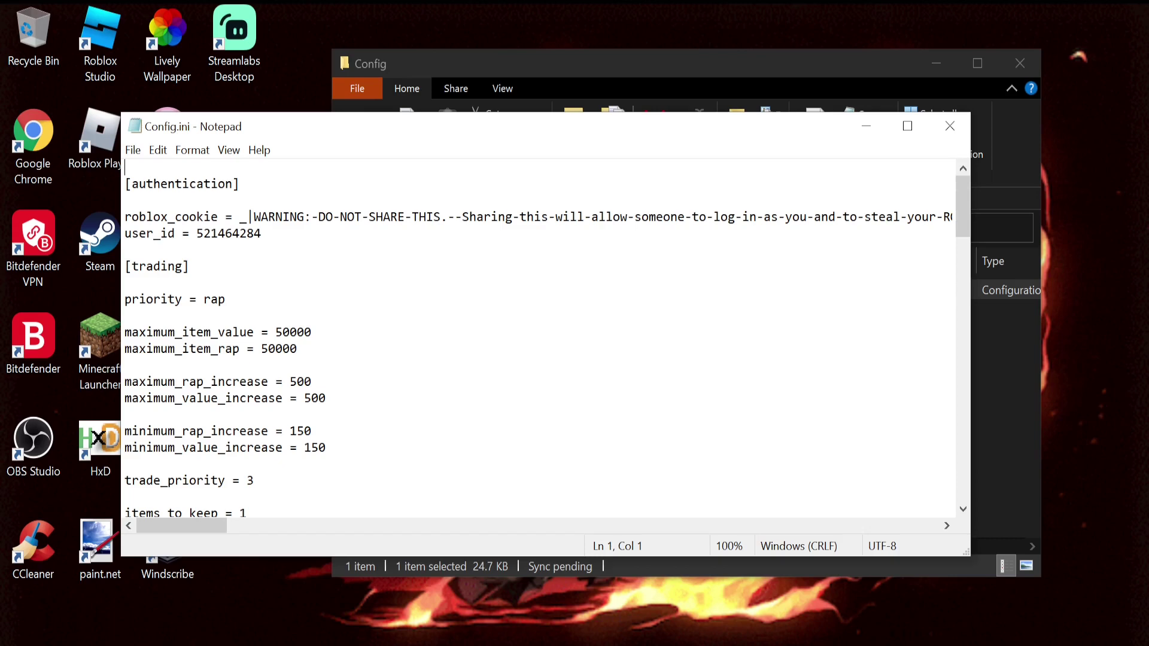
pyautogui.moveTo(957, 196); pyautogui.dragTo(933, 143)
pyautogui.moveTo(959, 202); pyautogui.dragTo(998, 148)
pyautogui.click(866, 128)
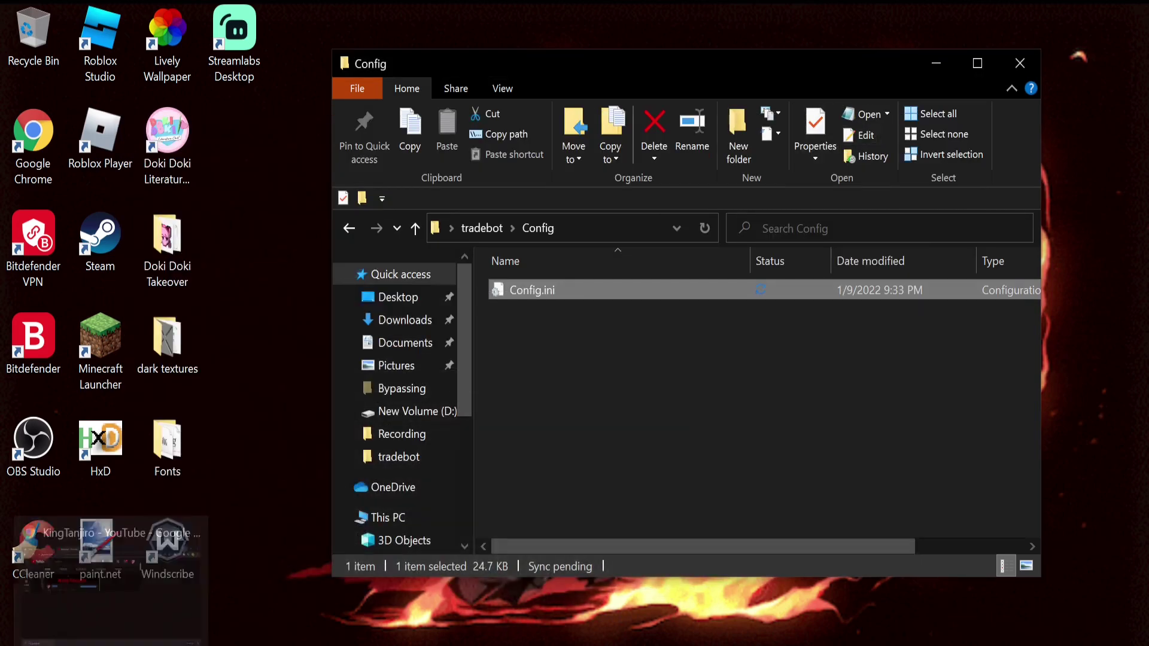
# Switch to Roblox in Chrome, open the account's own profile page, and dismiss the downloads bar.
pyautogui.click(110, 642)
pyautogui.click(69, 15)
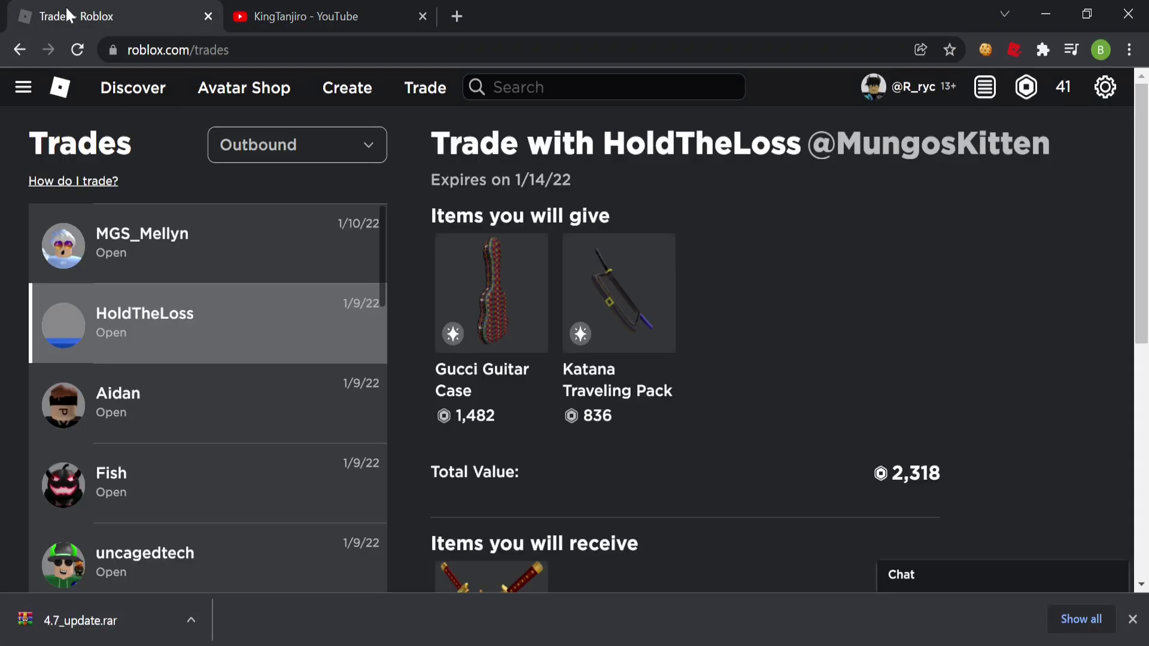
pyautogui.click(274, 149)
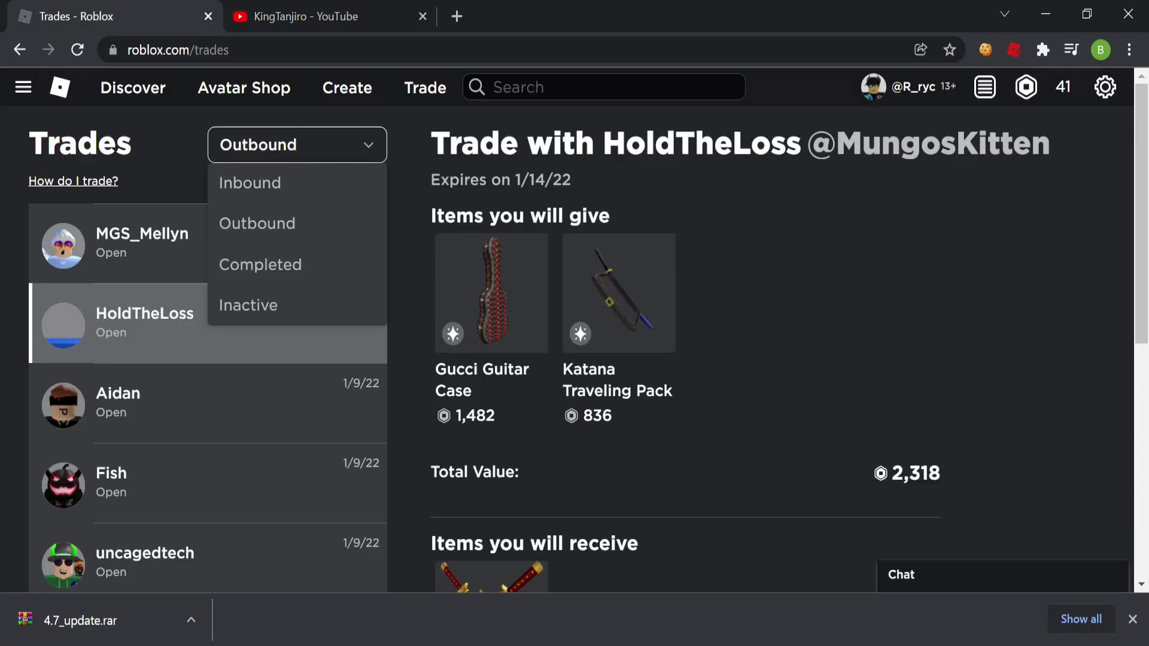
pyautogui.click(24, 88)
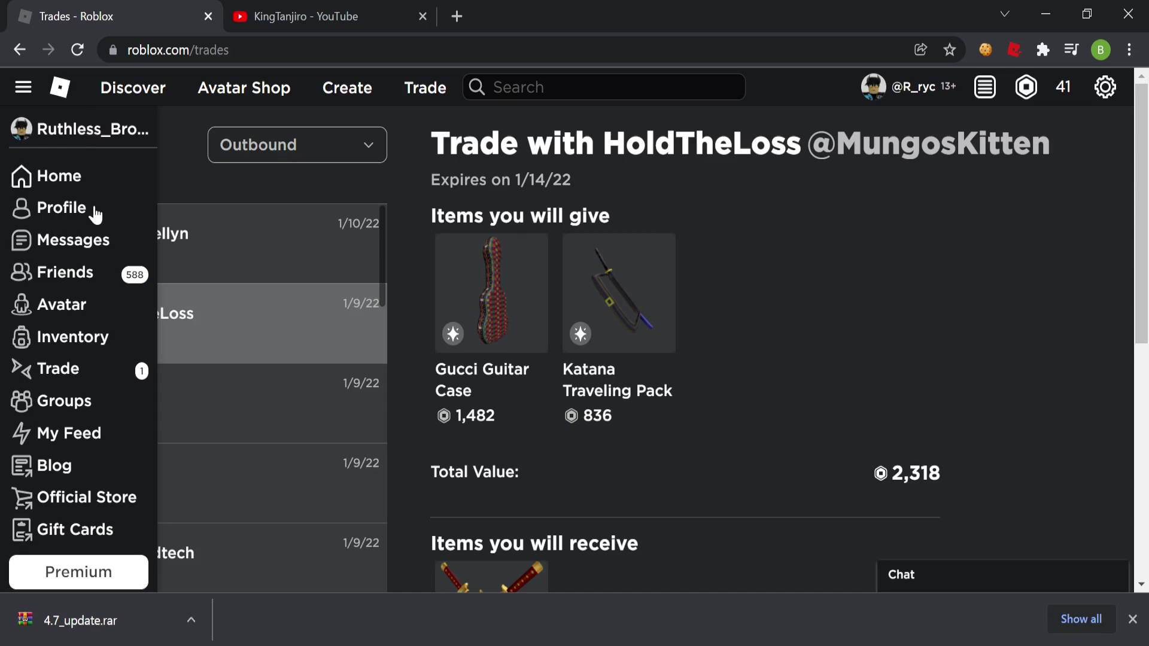
pyautogui.click(67, 219)
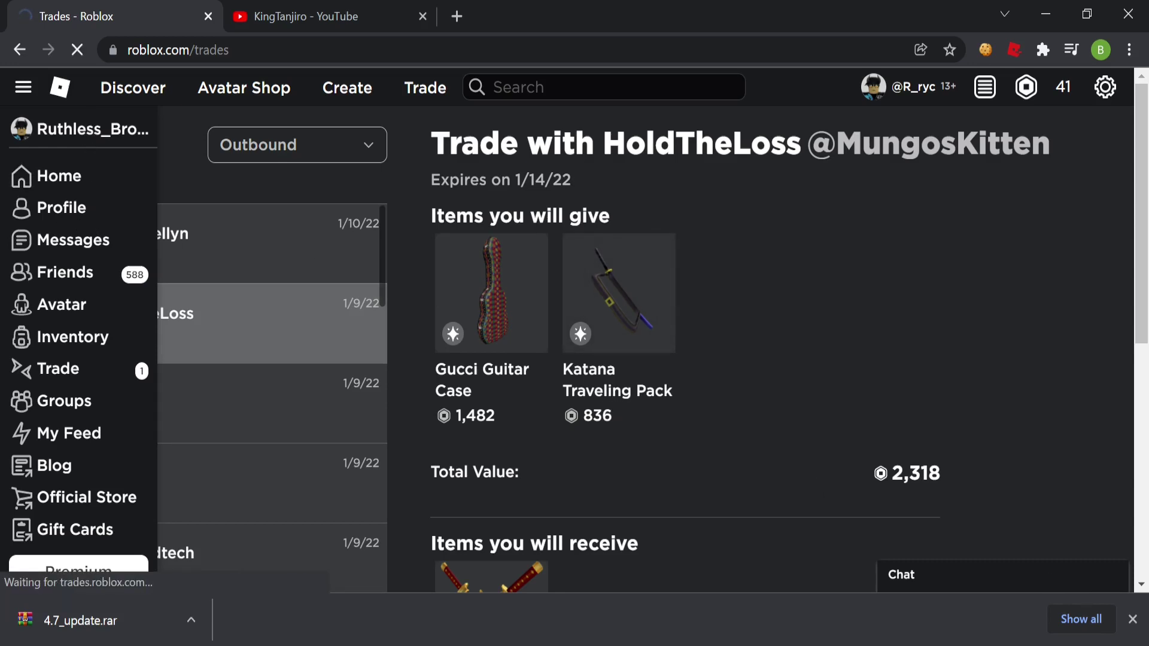
pyautogui.click(1133, 620)
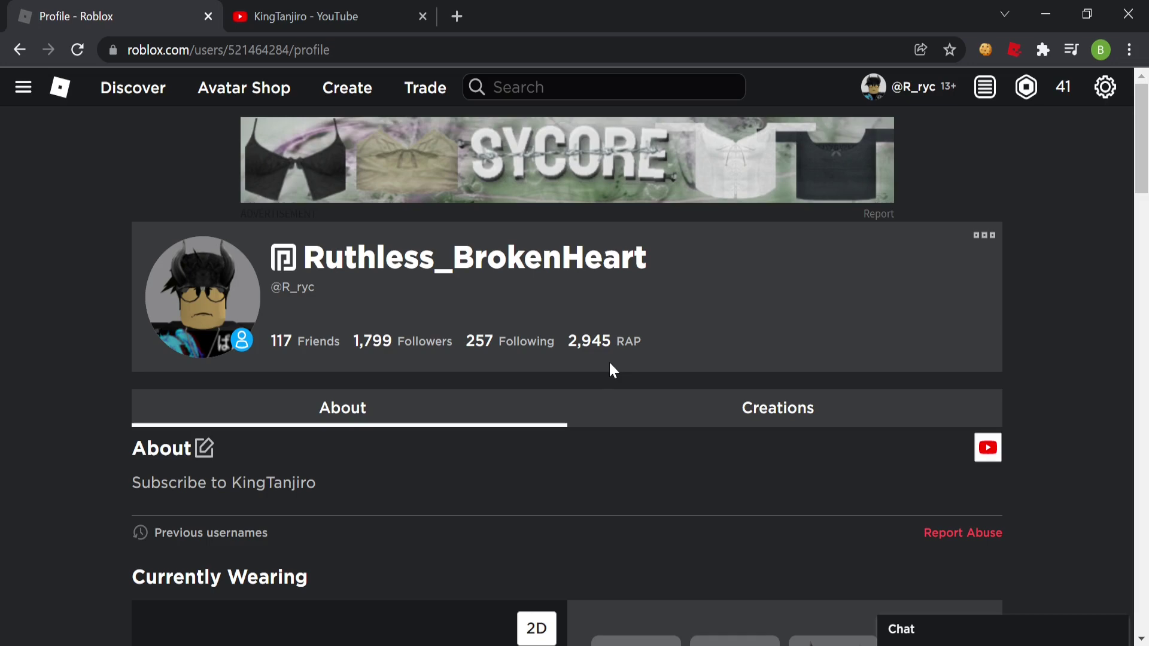
# Open Config.ini from the Config folder and expand the November 14 Config.ini post in Discord's config channel.
pyautogui.click(1046, 13)
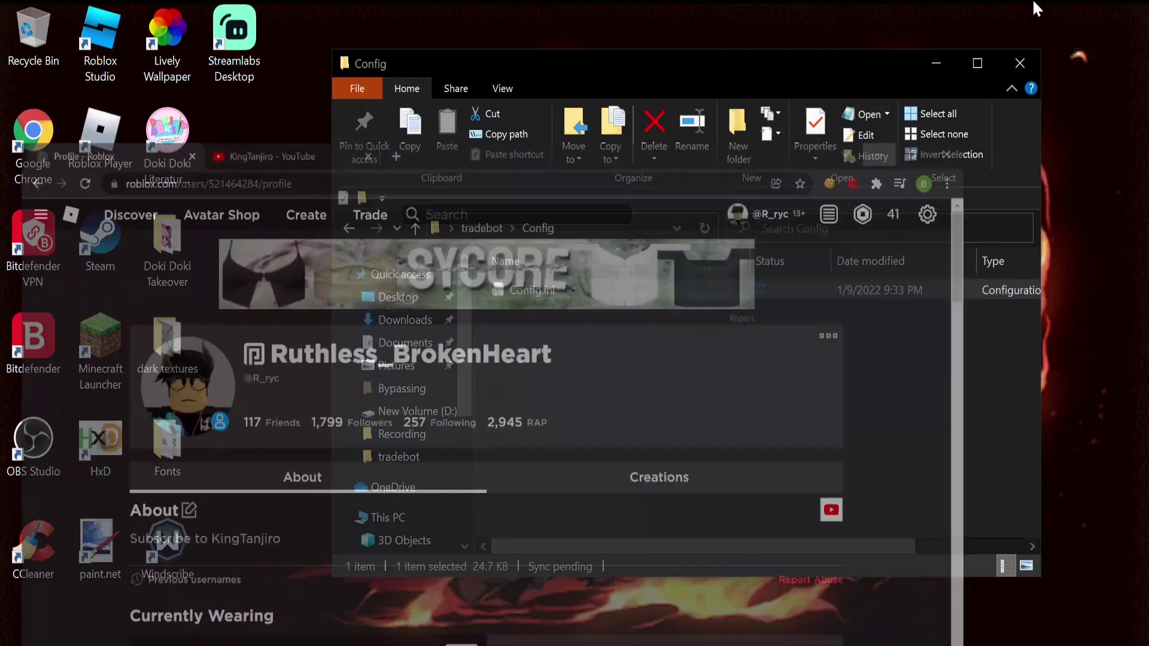
pyautogui.doubleClick(622, 290)
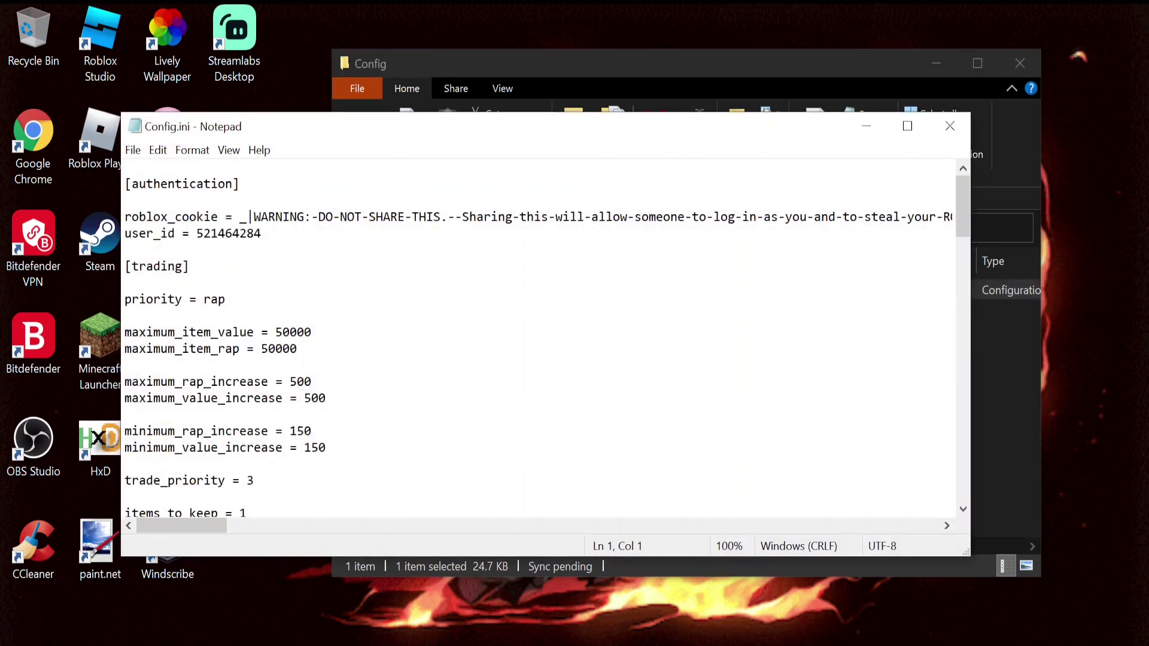
pyautogui.hotkey('alt', 'Tab')
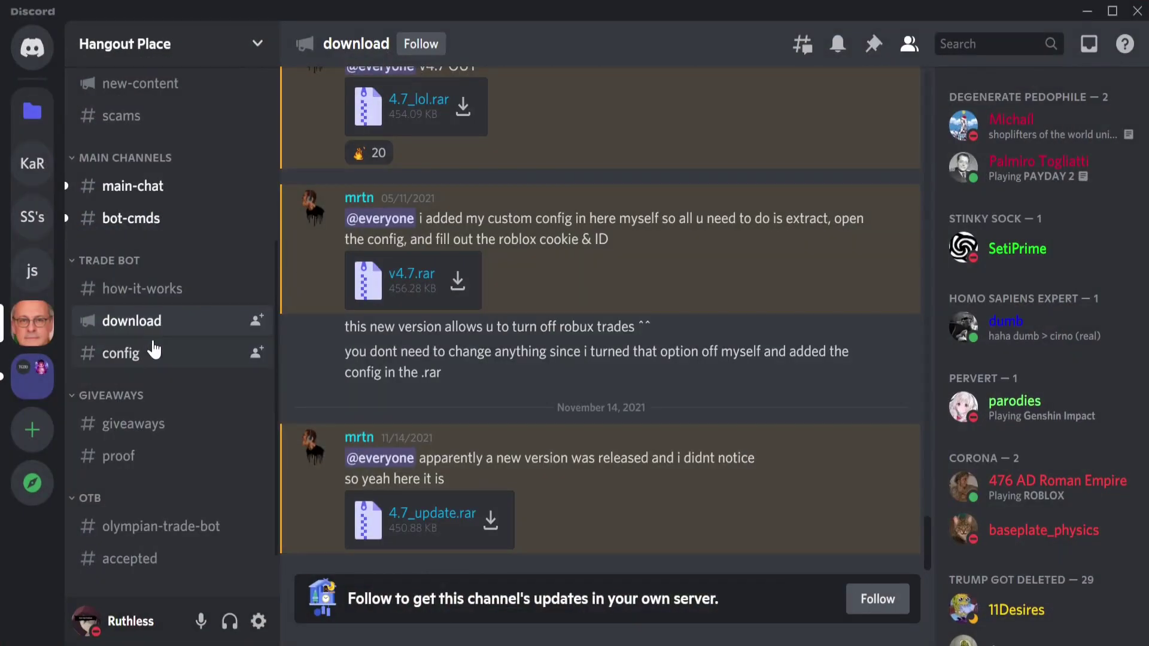
pyautogui.click(135, 366)
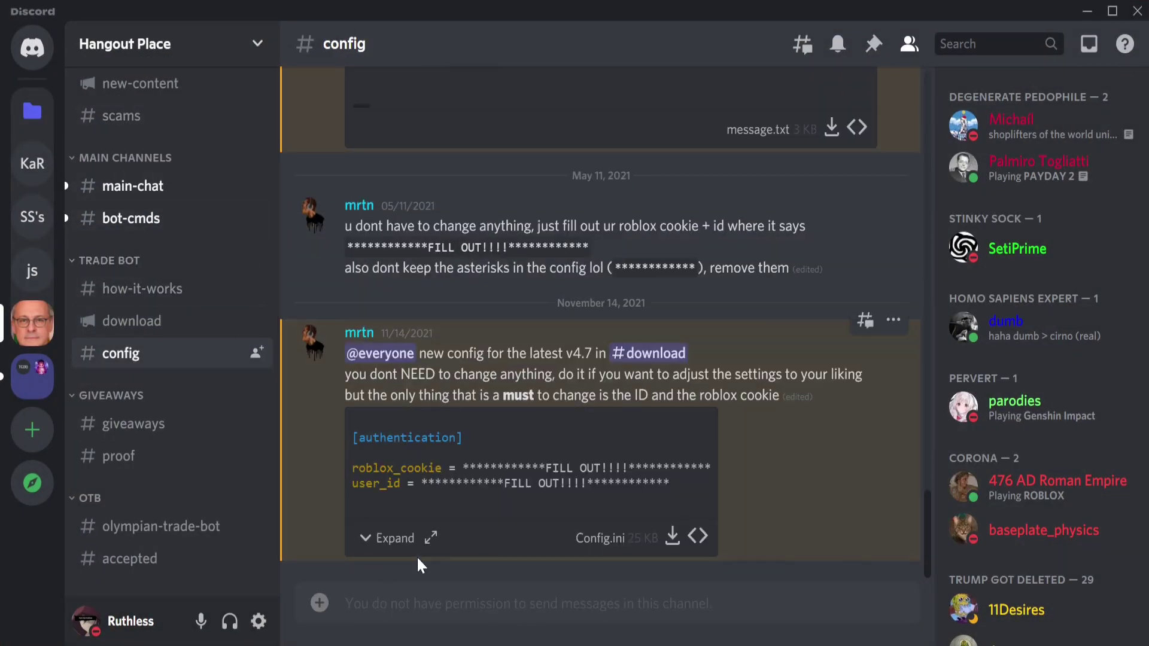
pyautogui.click(386, 538)
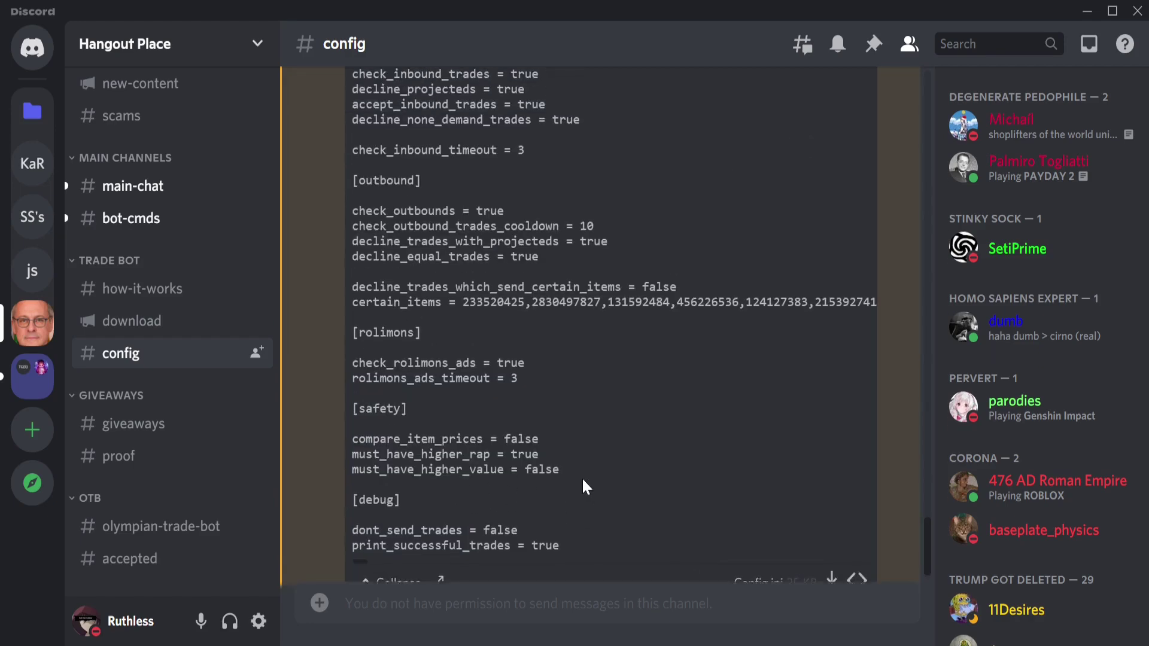
pyautogui.moveTo(569, 500); pyautogui.dragTo(514, 273)
pyautogui.click(513, 272)
pyautogui.scroll(8, 513, 273)
pyautogui.scroll(-8, 555, 307)
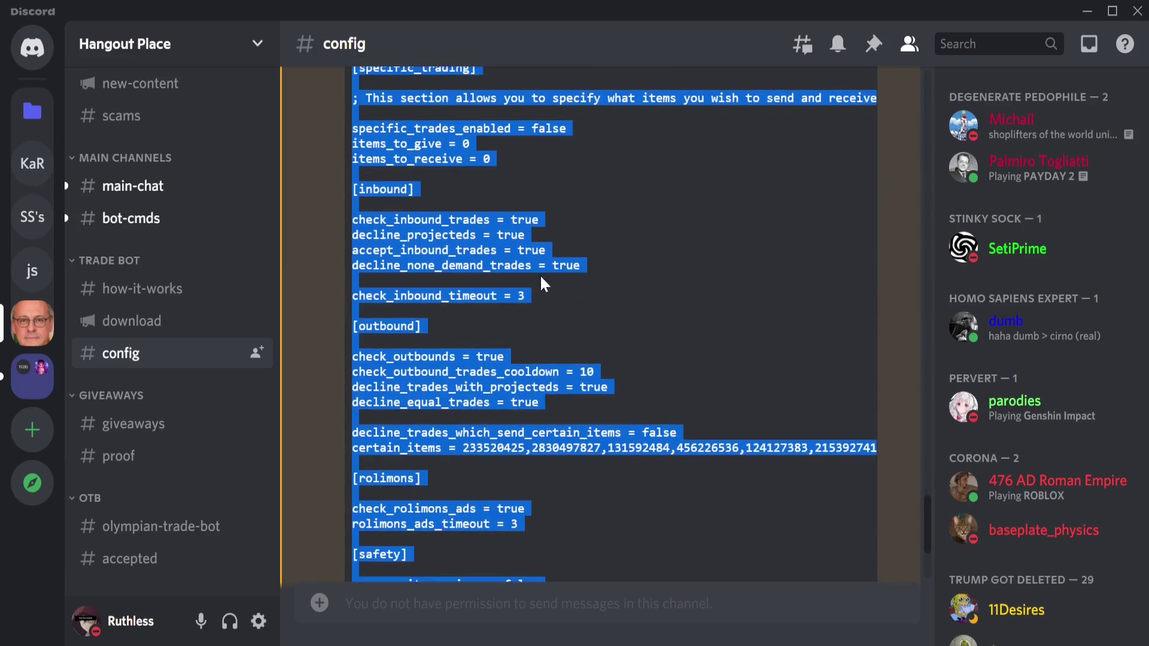
pyautogui.moveTo(569, 500); pyautogui.dragTo(458, 359)
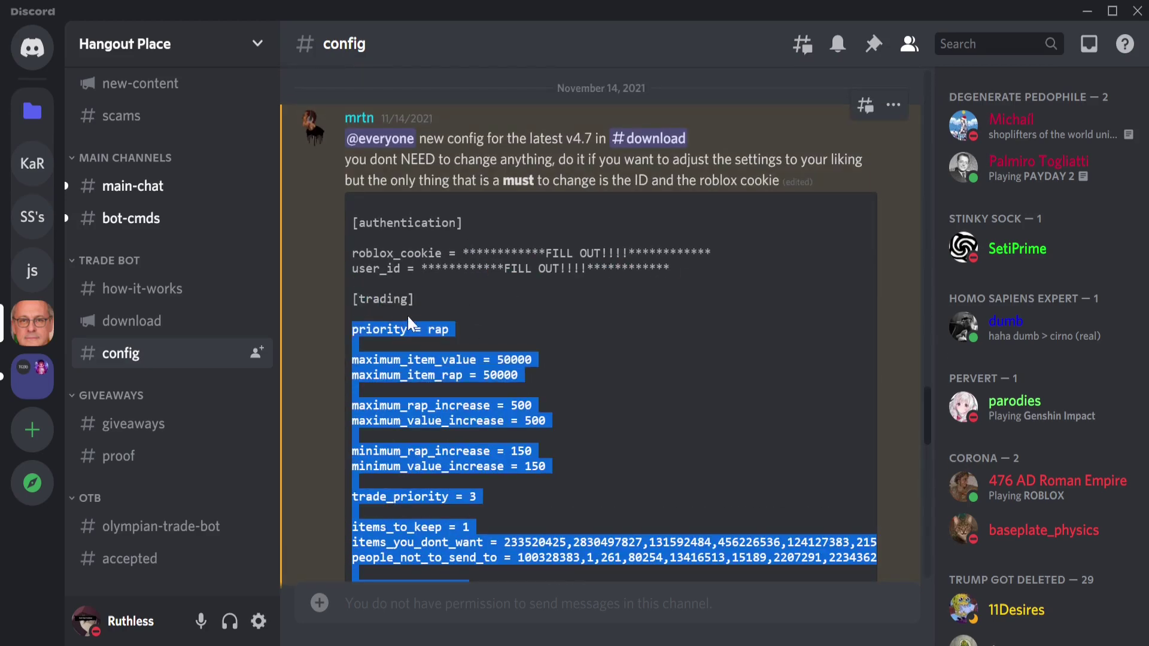
pyautogui.moveTo(367, 330); pyautogui.dragTo(347, 203)
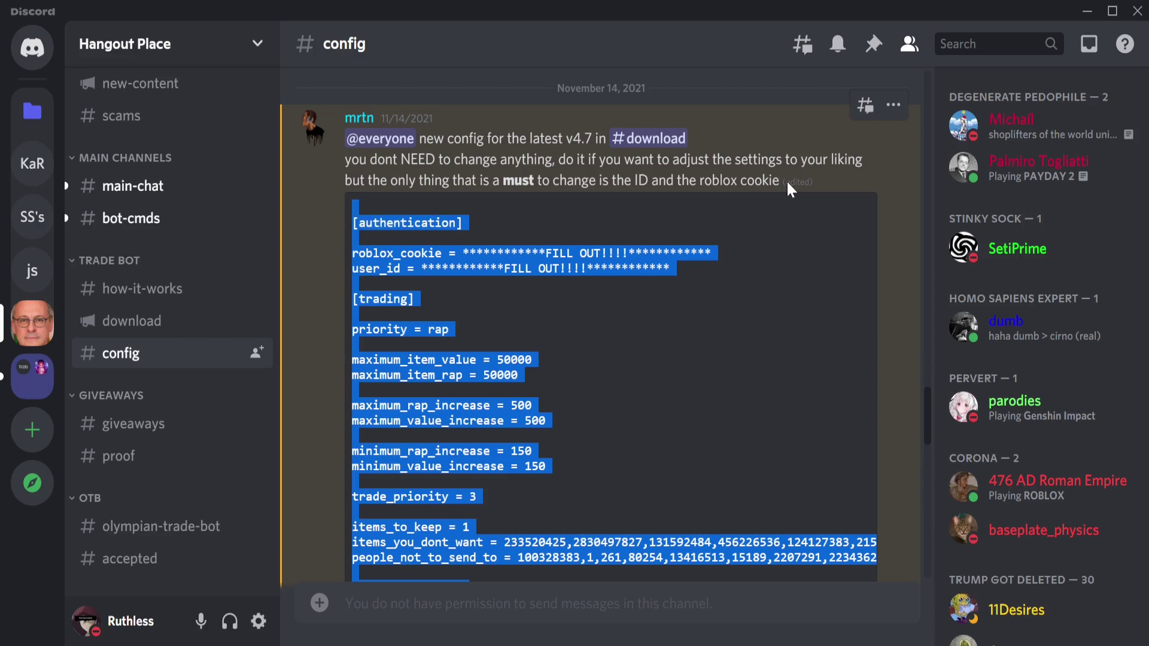
pyautogui.hotkey('ctrl', 'a')
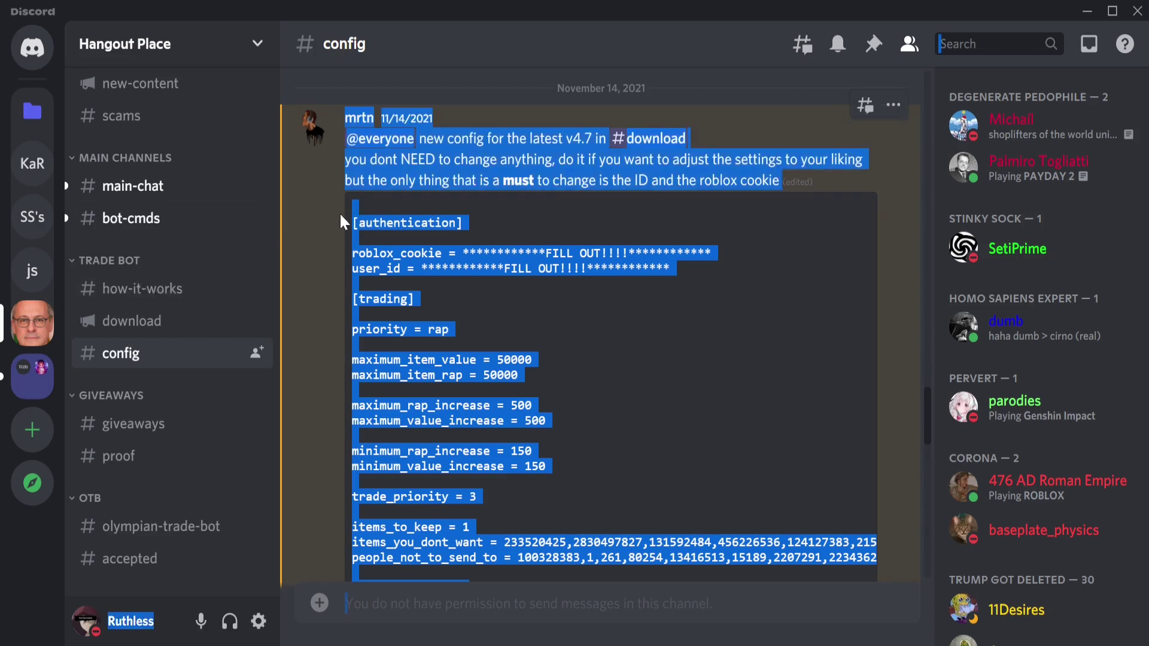
pyautogui.click(571, 252)
pyautogui.scroll(-5, 649, 404)
pyautogui.scroll(-10, 648, 403)
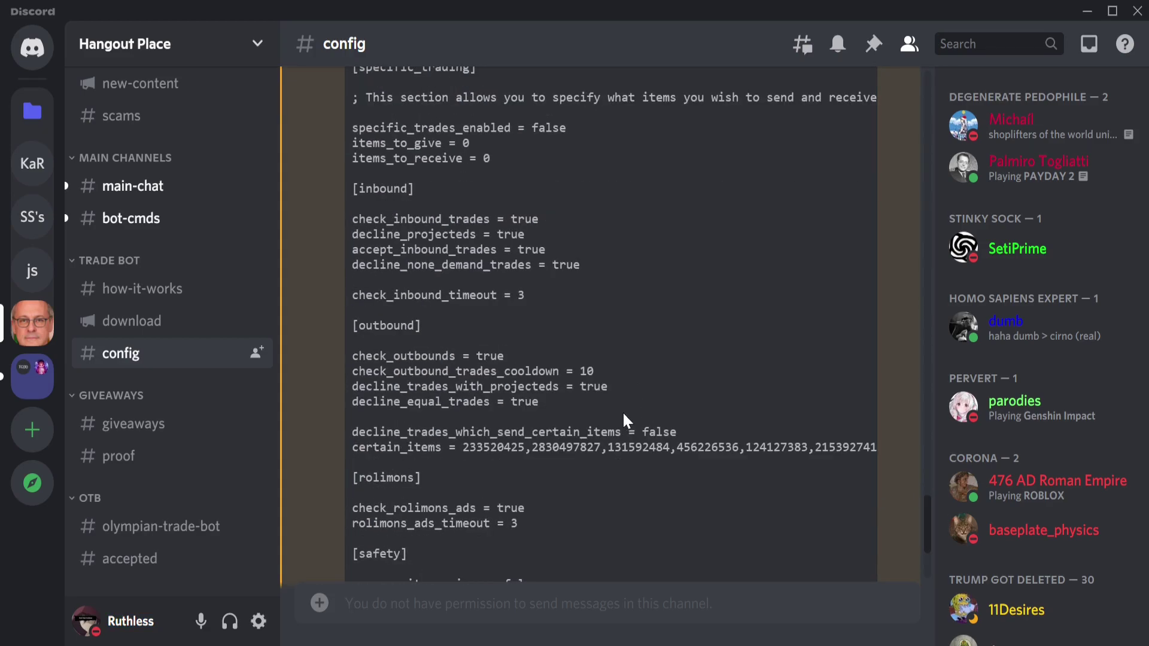
# Copy the entire text of the posted Config.ini and collapse its preview.
pyautogui.moveTo(565, 496); pyautogui.dragTo(792, 369)
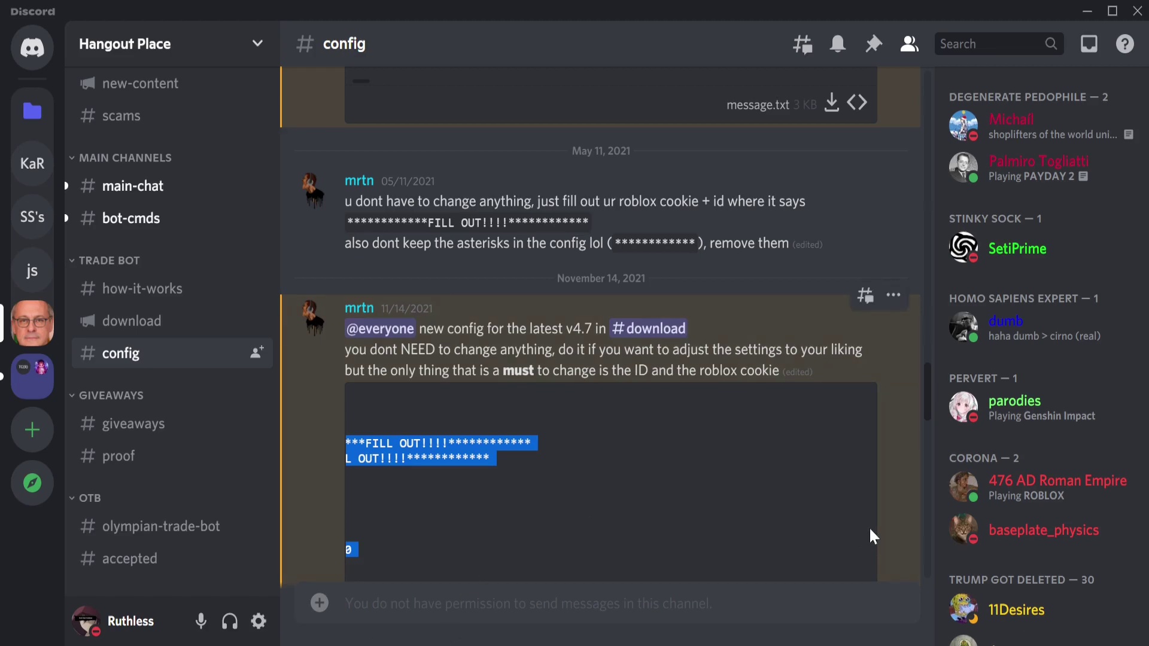
pyautogui.scroll(-10, 748, 389)
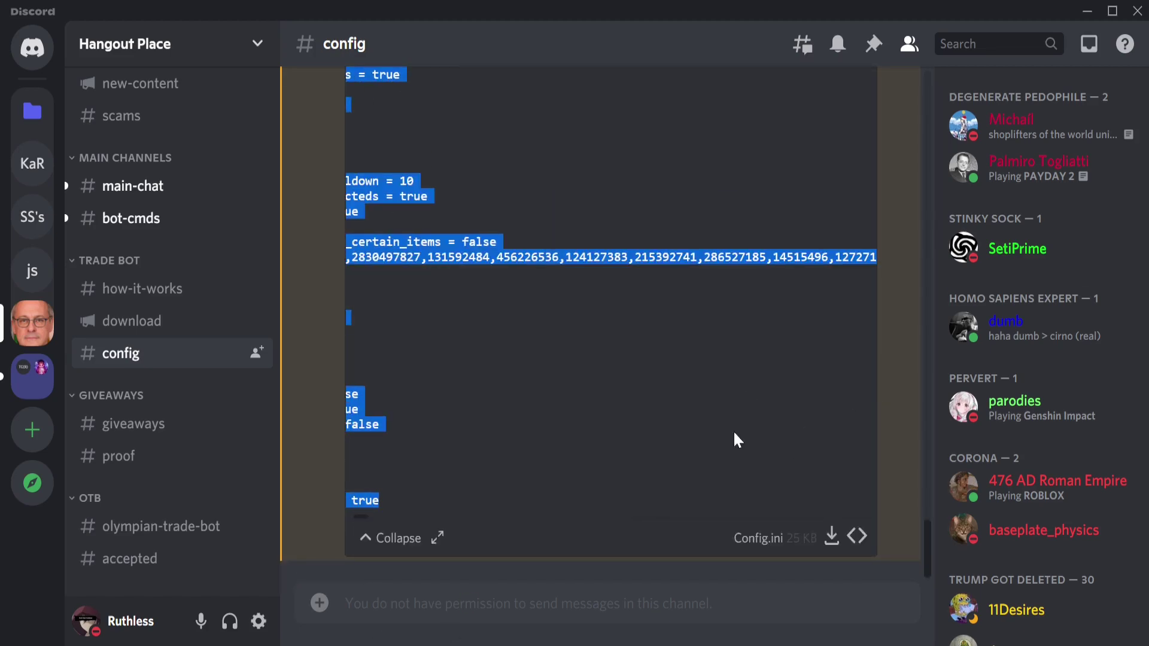
pyautogui.click(366, 537)
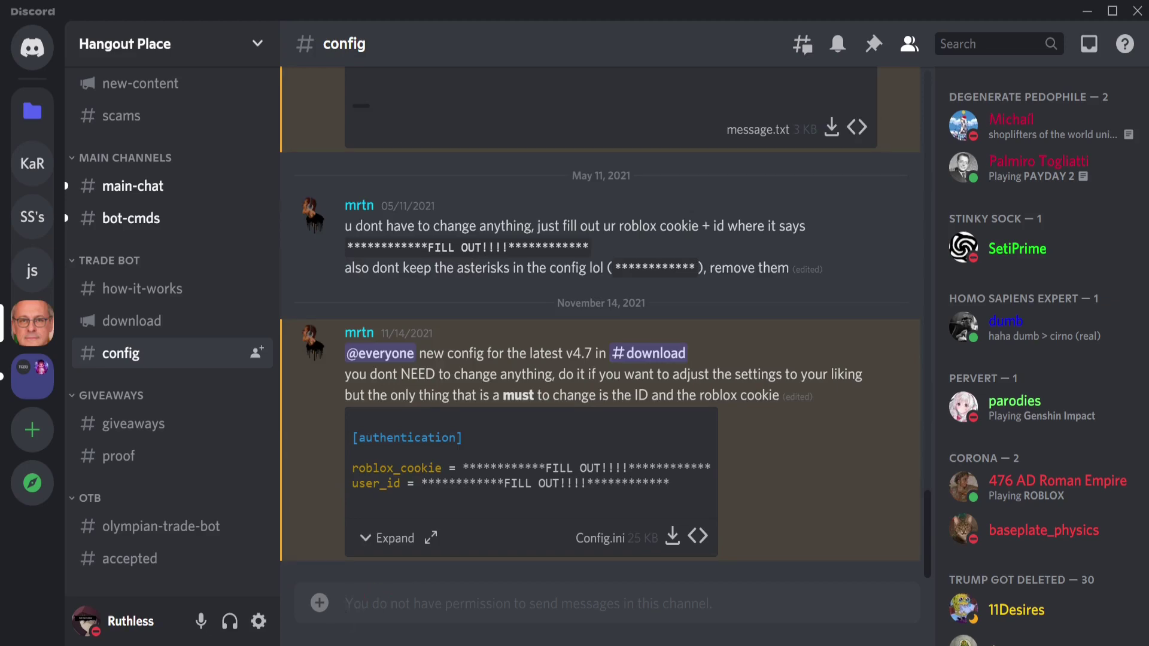
# Replace the whole content of Config.ini in Notepad with the copied configuration and minimize the file.
pyautogui.moveTo(406, 623)
pyautogui.click(407, 544)
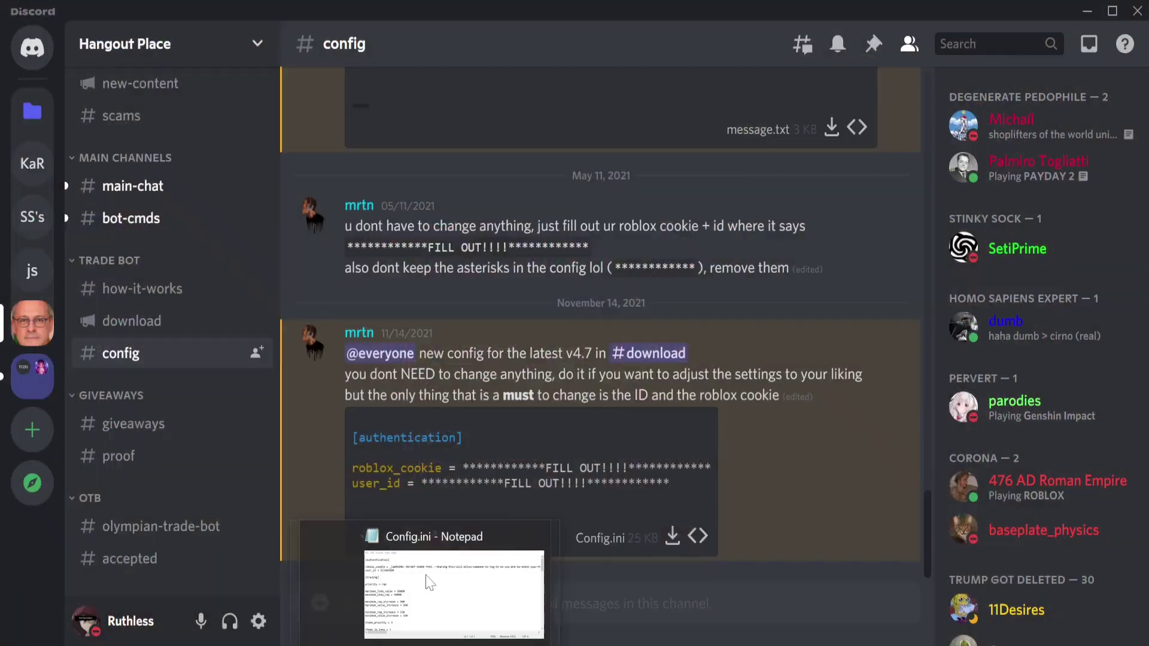
pyautogui.click(416, 563)
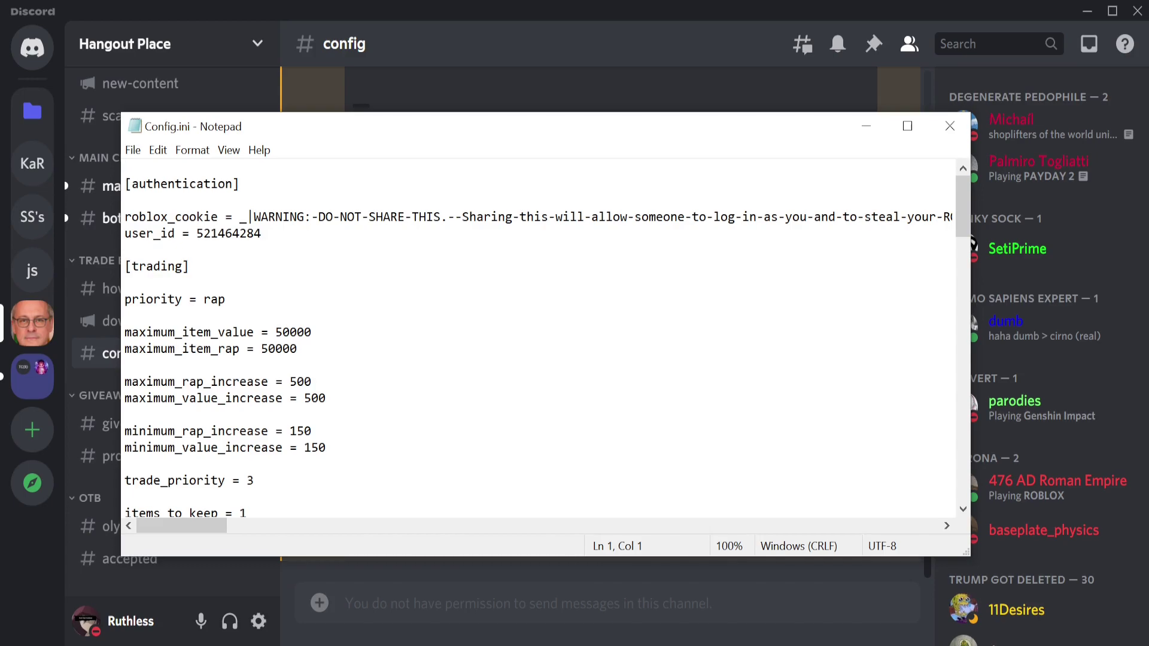
pyautogui.hotkey('ctrl', 'a')
pyautogui.hotkey('ctrl', 'v')
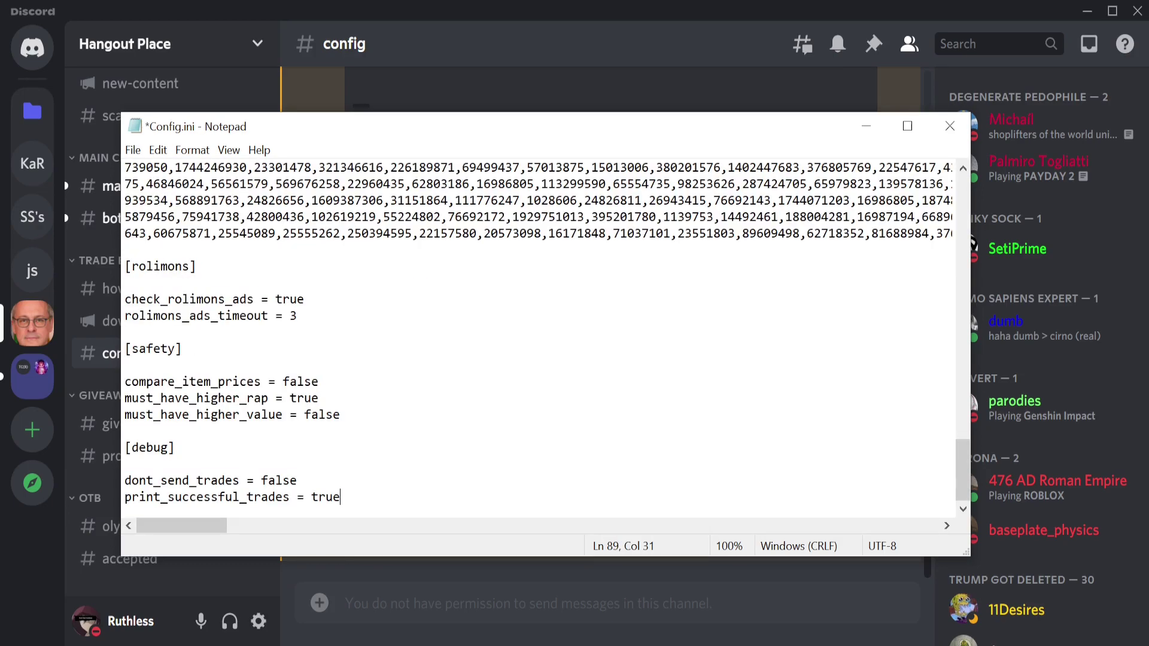
pyautogui.scroll(20, 538, 335)
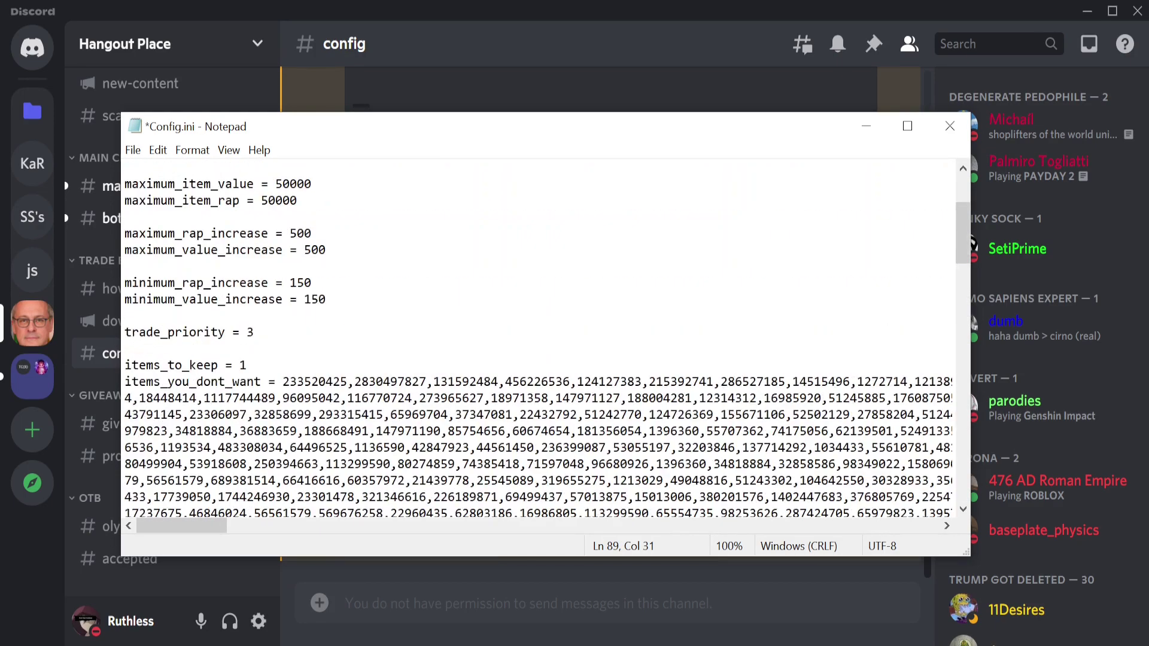
pyautogui.scroll(3, 538, 335)
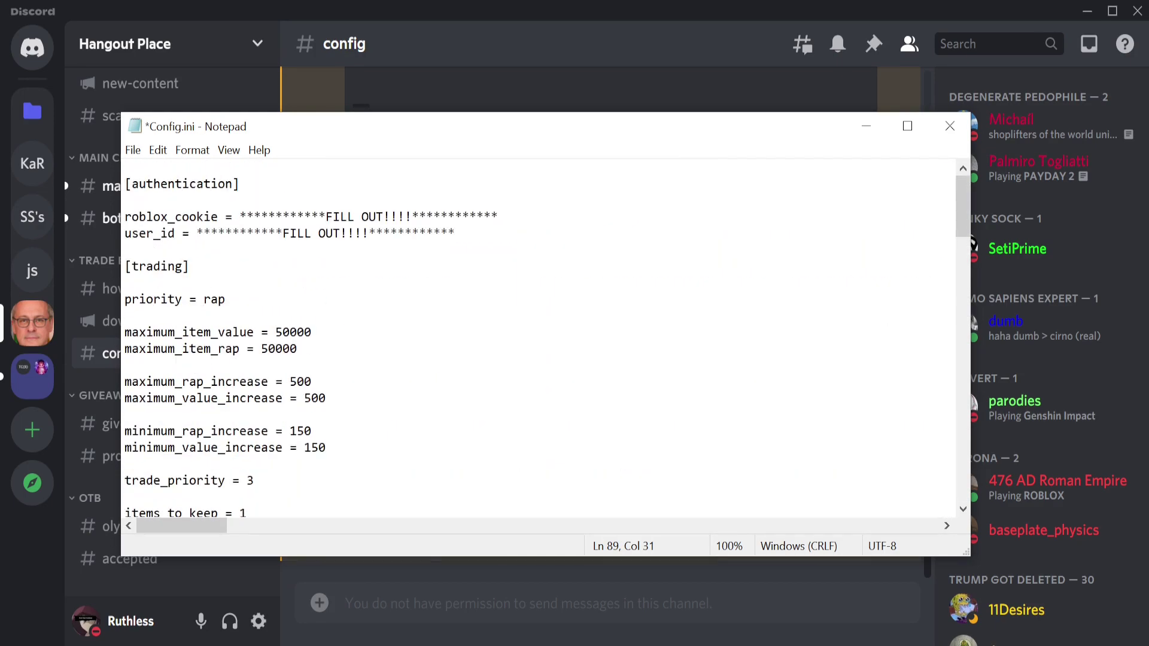
pyautogui.click(872, 122)
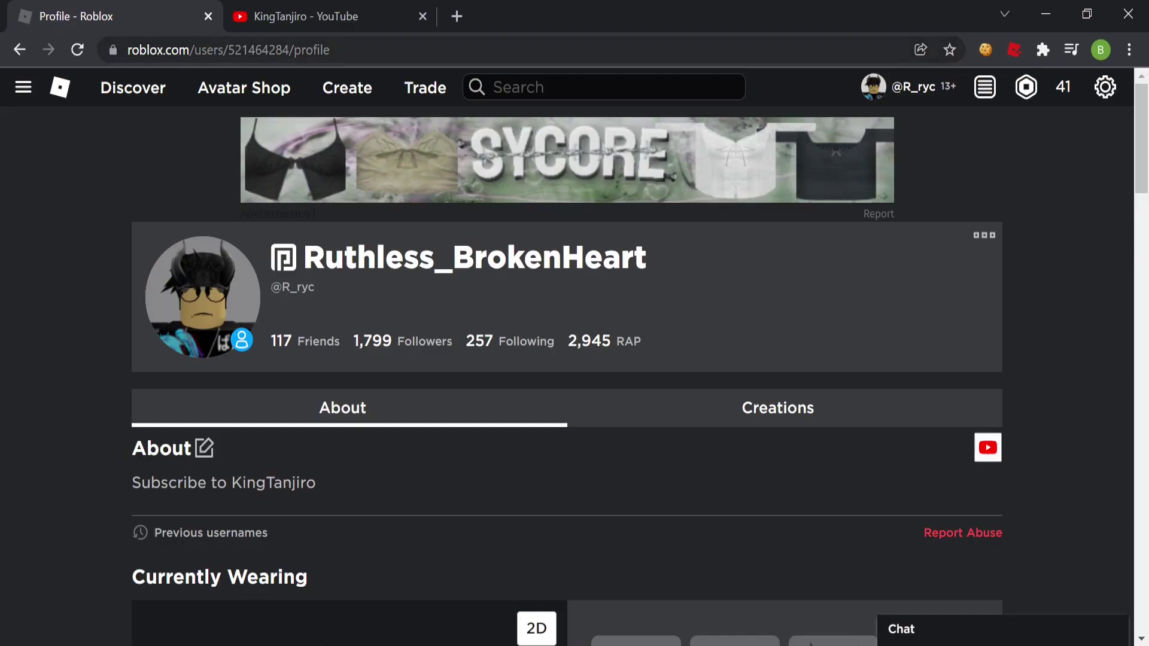
# Search the web for editthiscookie in a new Chrome tab, view the extension's Chrome Web Store page, and close the tab.
pyautogui.click(456, 16)
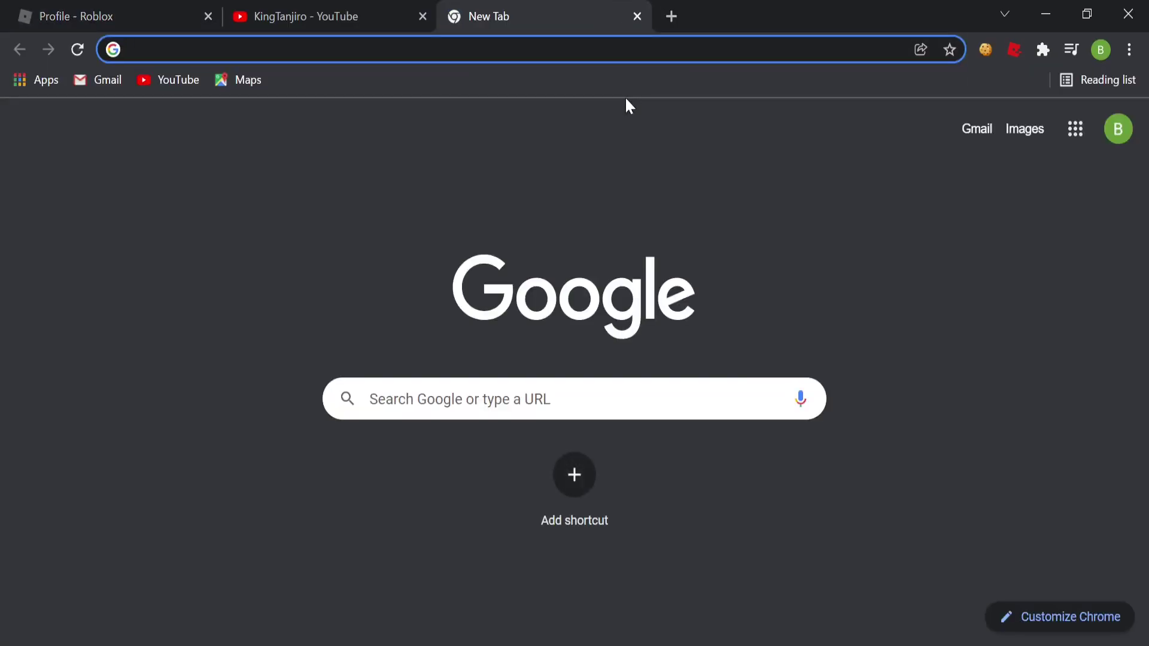
pyautogui.write('editthiscookie')
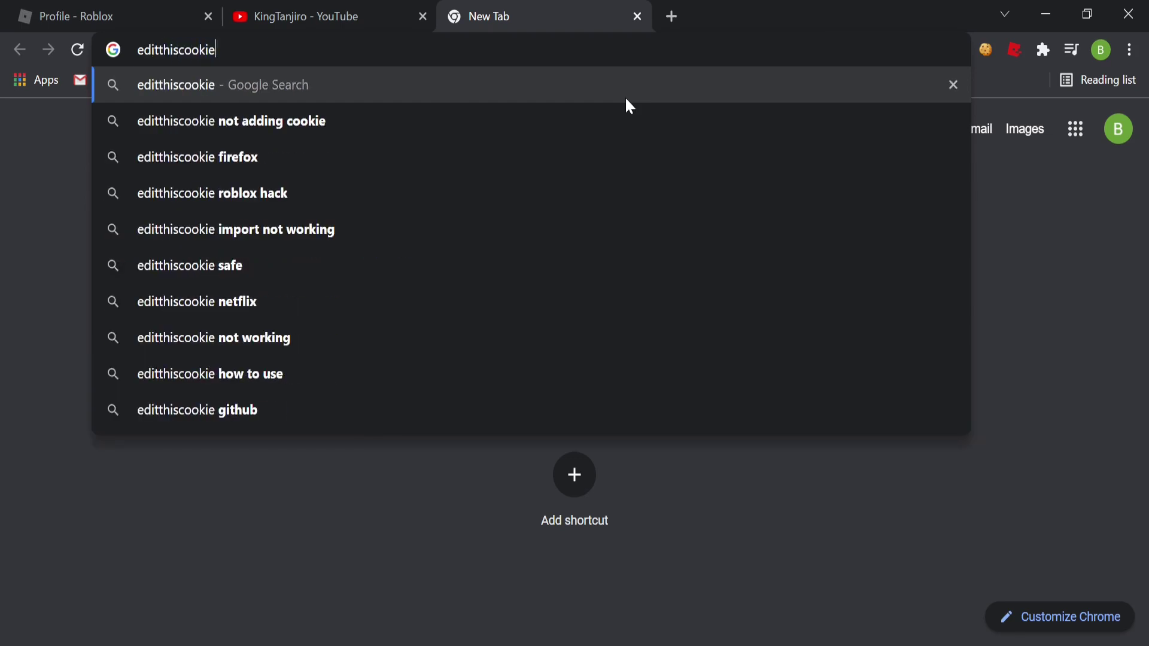
pyautogui.press('Return')
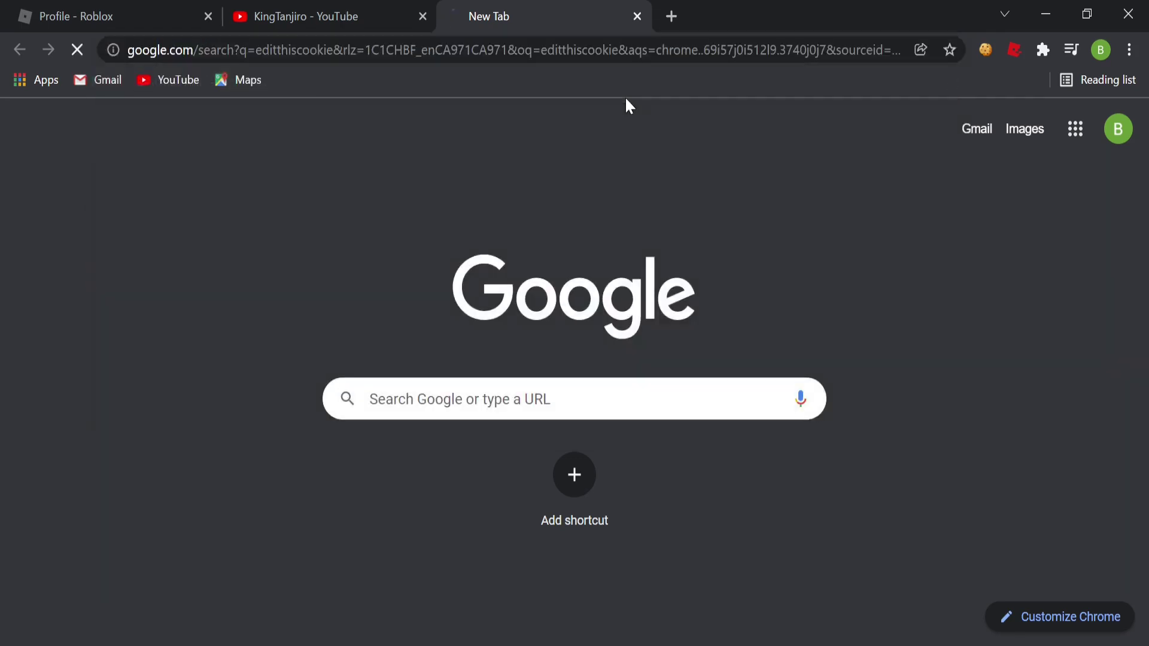
pyautogui.click(163, 277)
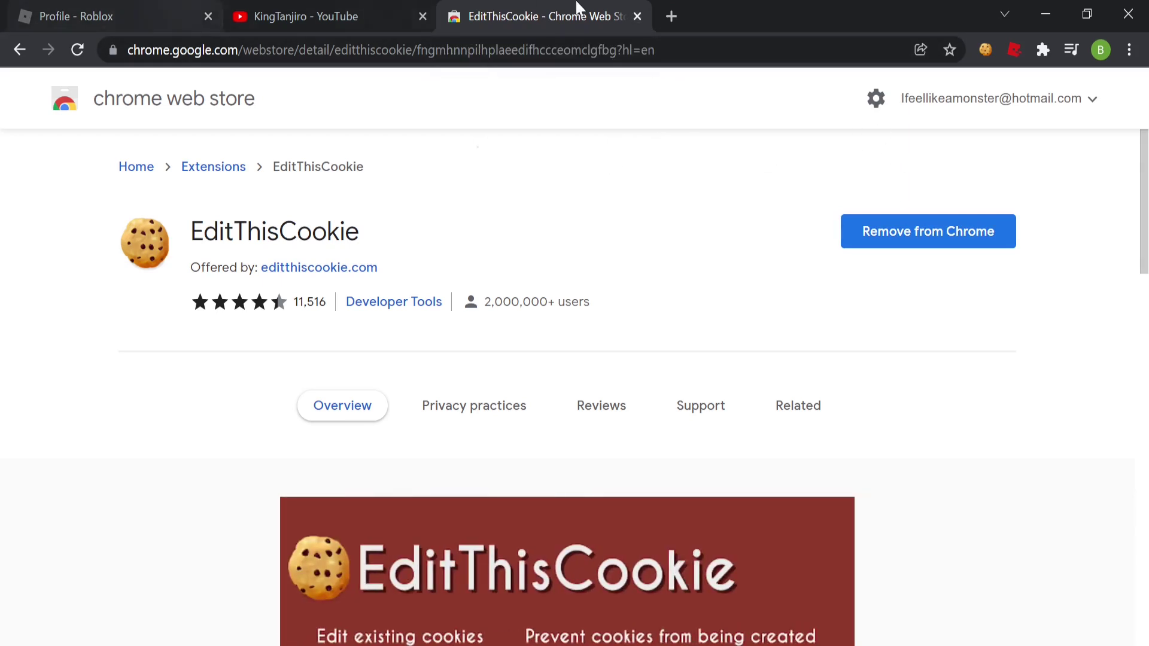
pyautogui.click(638, 16)
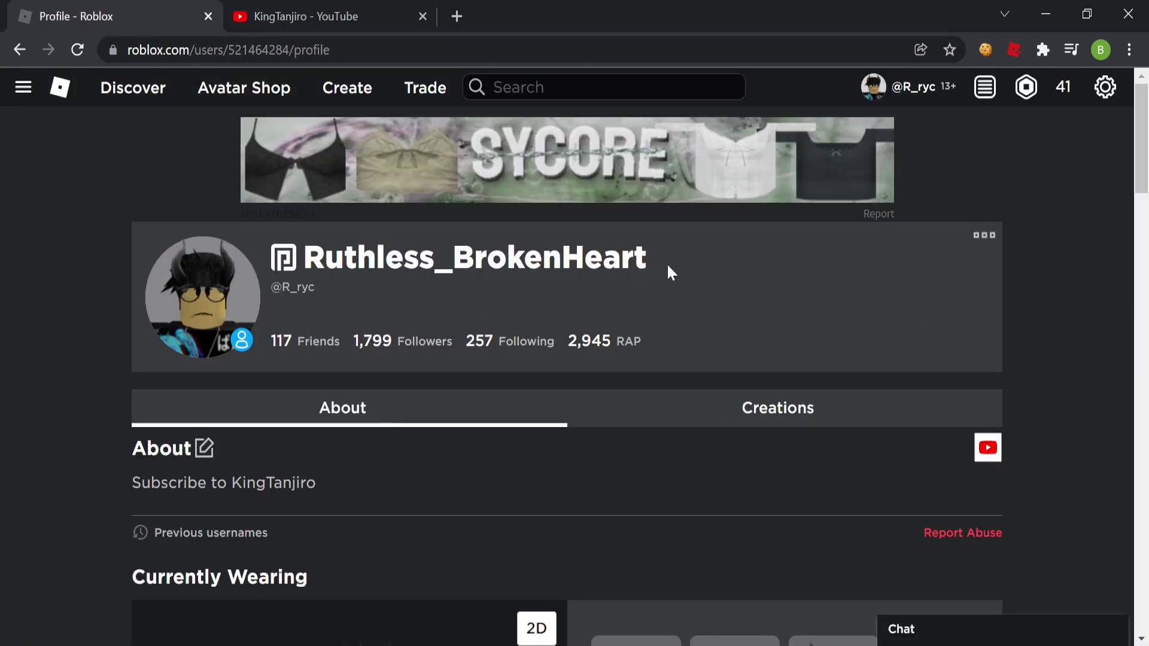
# Open the EditThisCookie extension for the Roblox profile page.
pyautogui.rightClick(694, 275)
pyautogui.click(687, 282)
pyautogui.rightClick(805, 320)
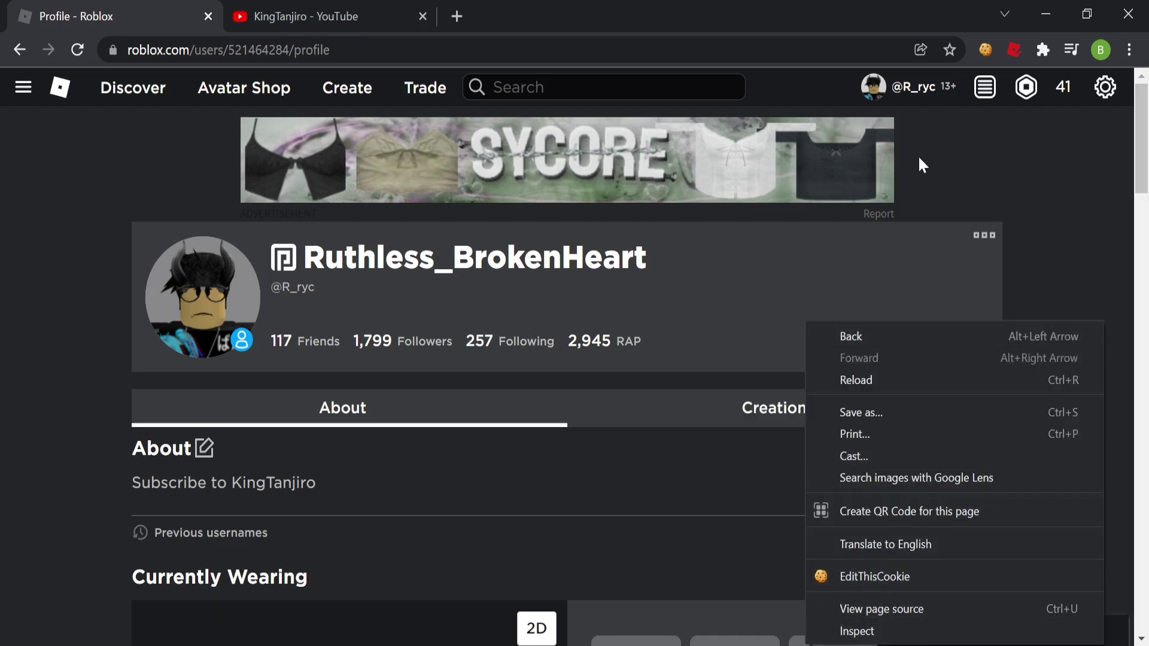
pyautogui.click(986, 50)
pyautogui.click(985, 50)
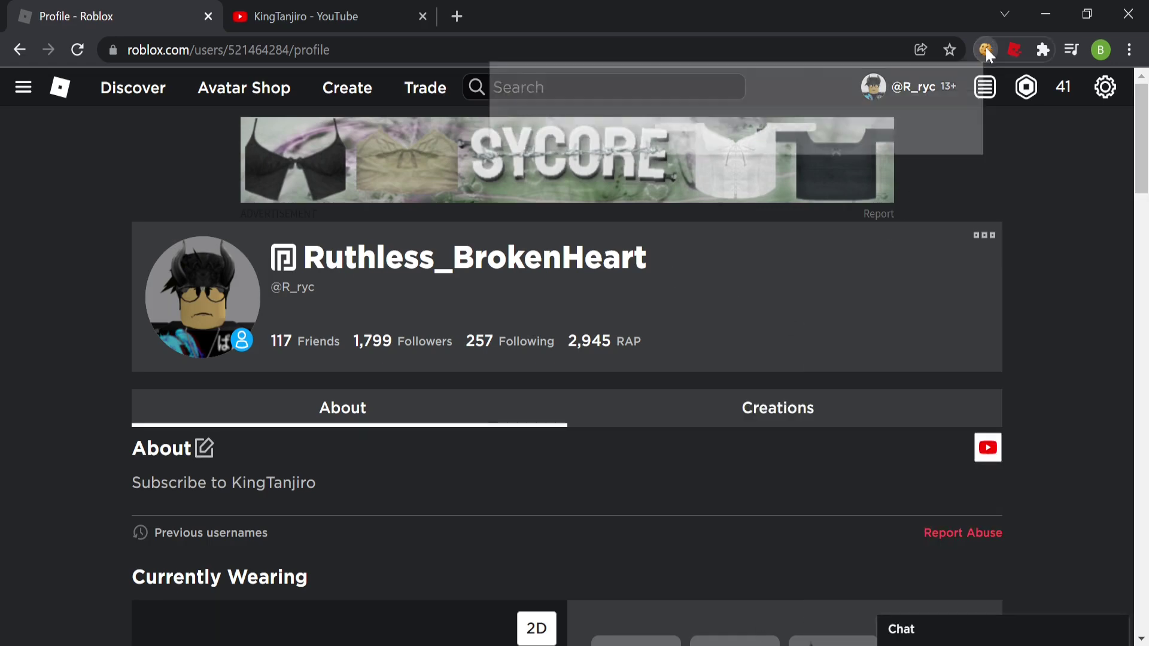
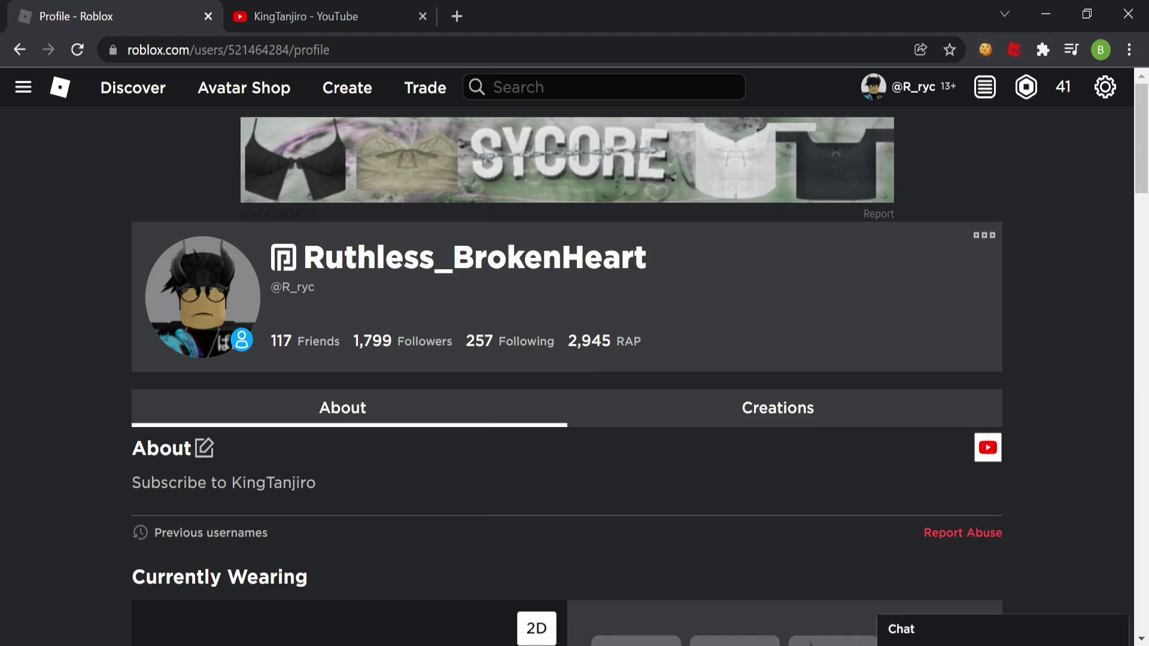
# Replace the roblox_cookie and user_id placeholders in Config.ini with the account's cookie and user ID, saving the file on closing.
pyautogui.click(412, 645)
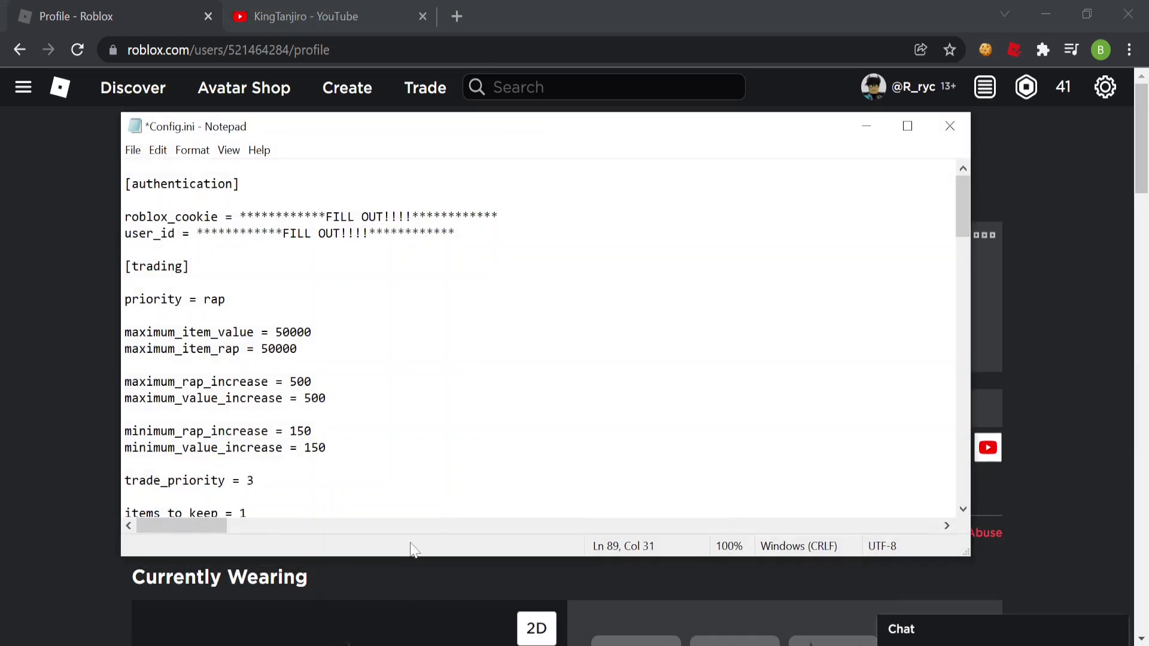
pyautogui.moveTo(499, 216); pyautogui.dragTo(239, 216)
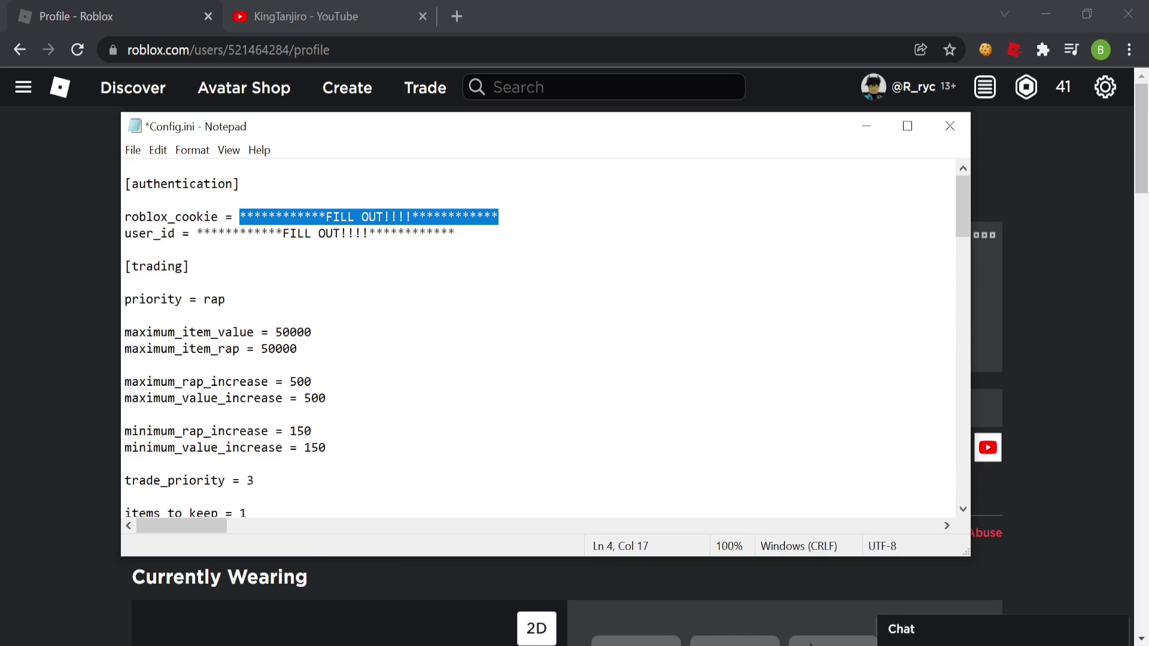
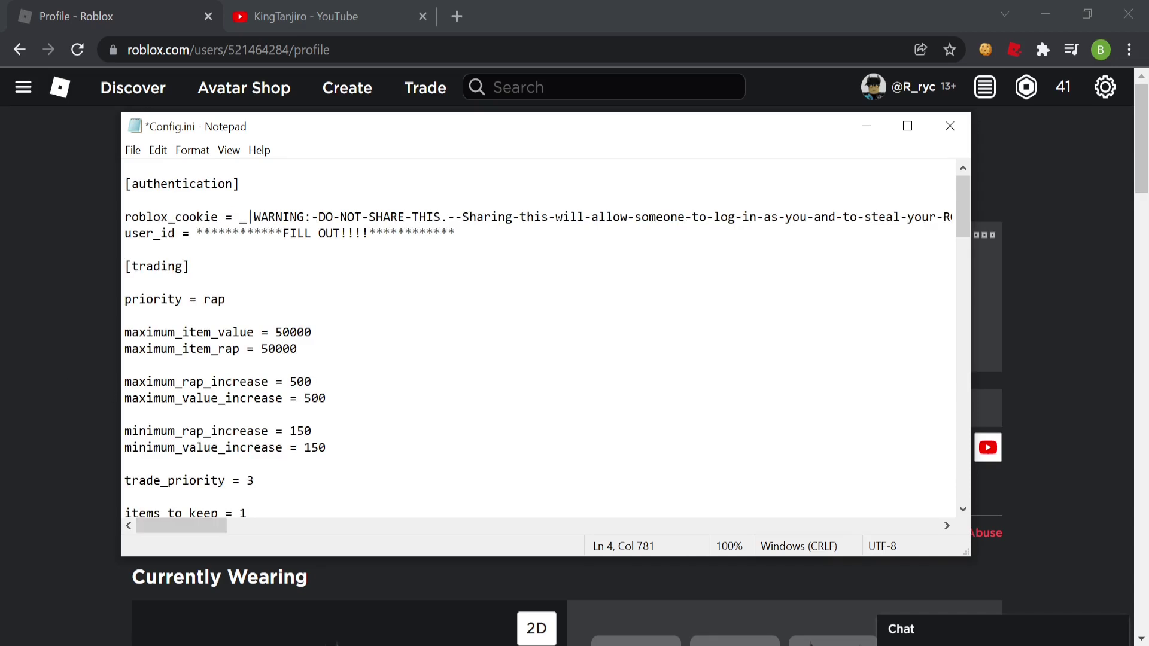
pyautogui.moveTo(197, 234); pyautogui.dragTo(463, 246)
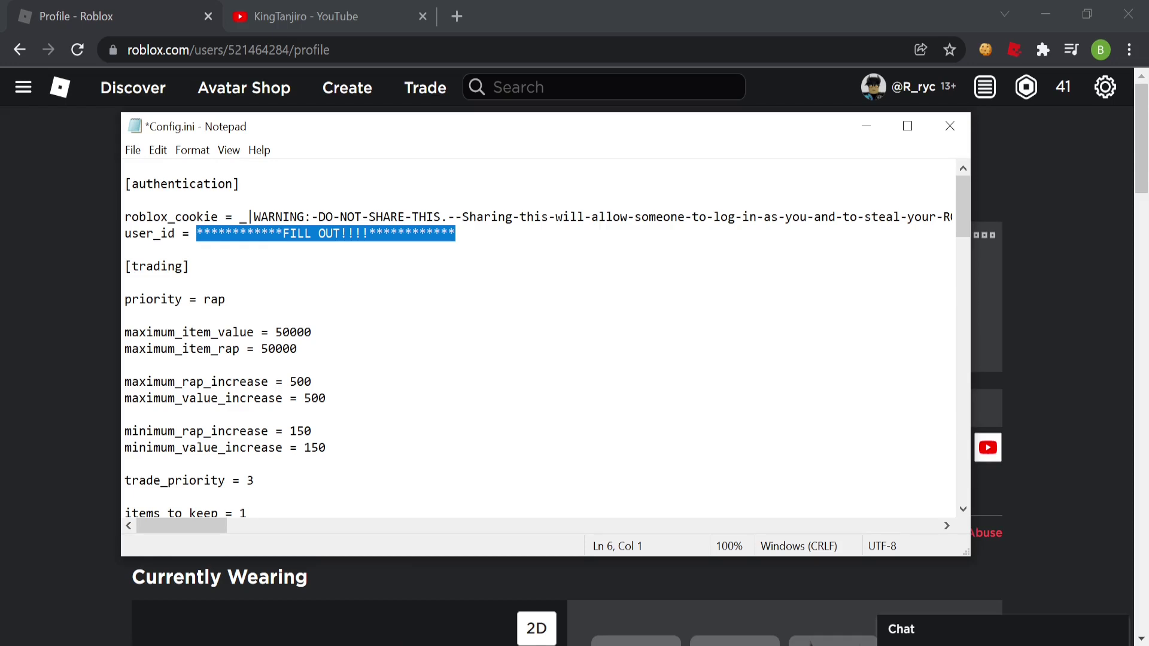
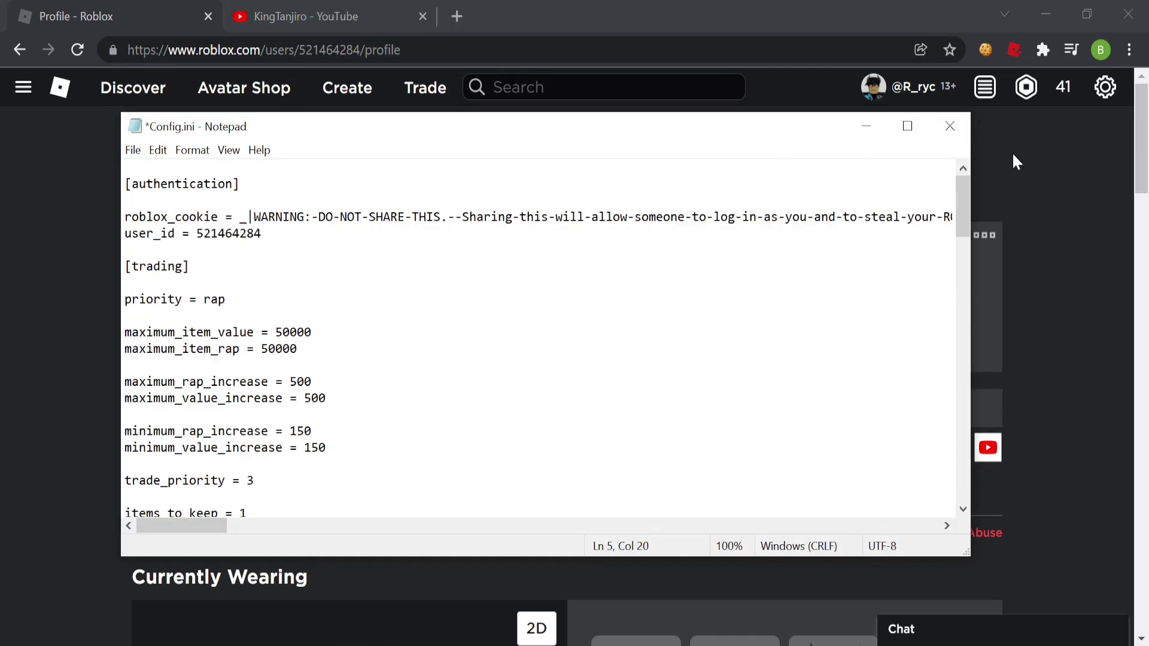
pyautogui.click(950, 125)
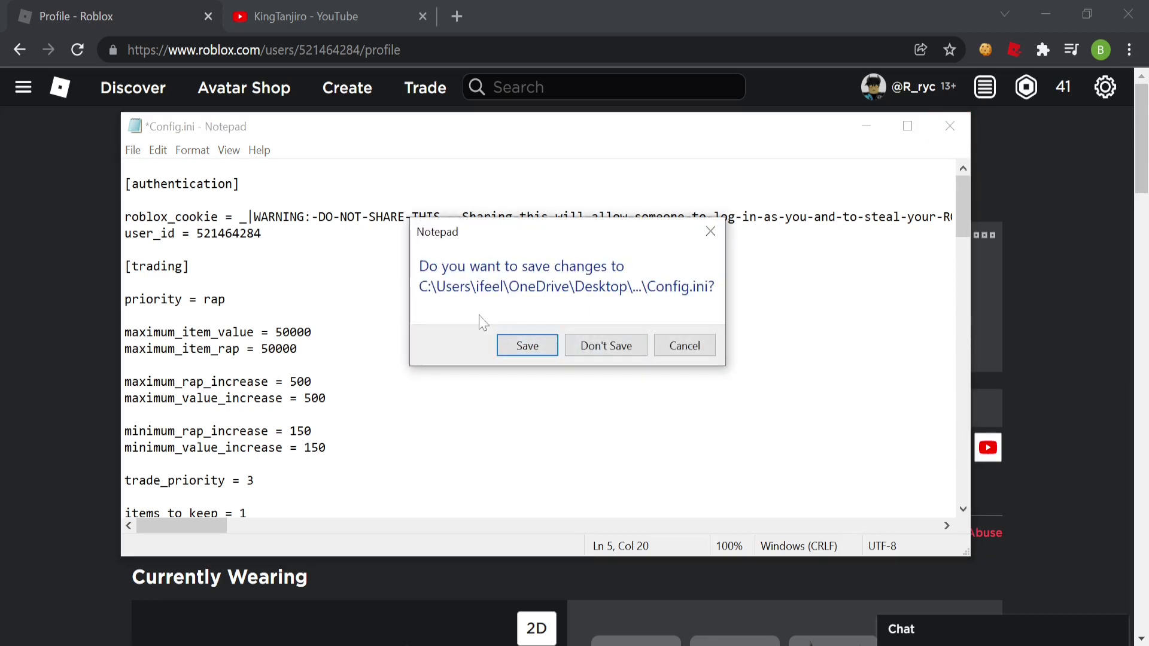
pyautogui.click(527, 351)
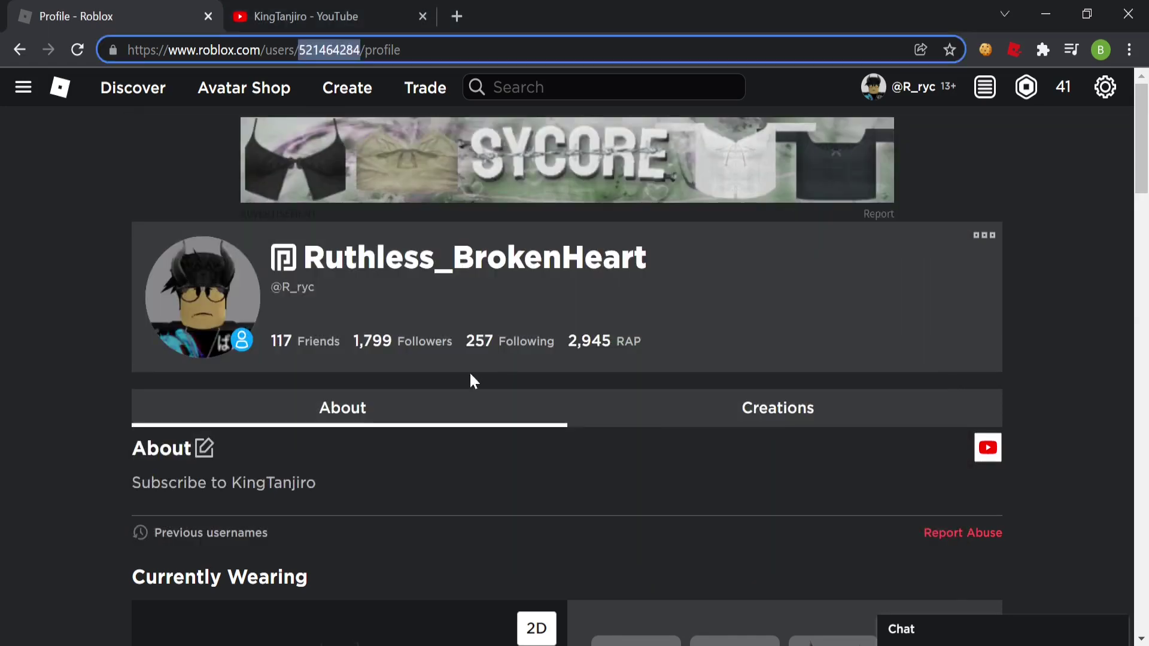
# Bring up the Config folder window and go up to its parent tradebot folder.
pyautogui.moveTo(282, 565)
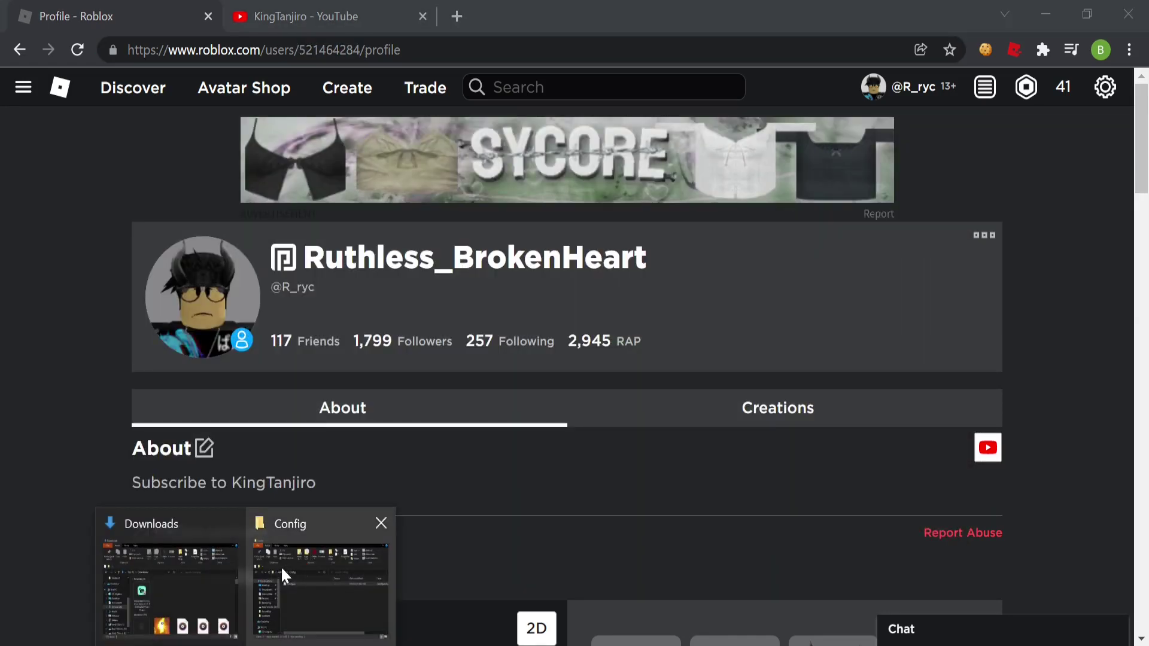
pyautogui.moveTo(376, 536)
pyautogui.click(252, 530)
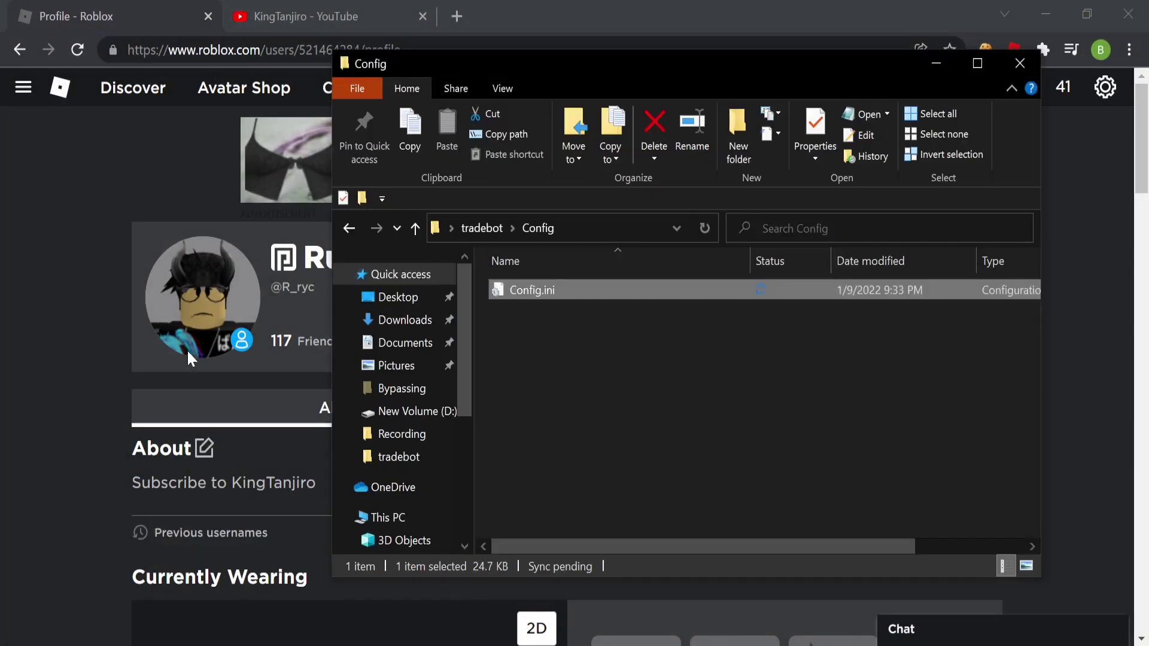
pyautogui.click(483, 231)
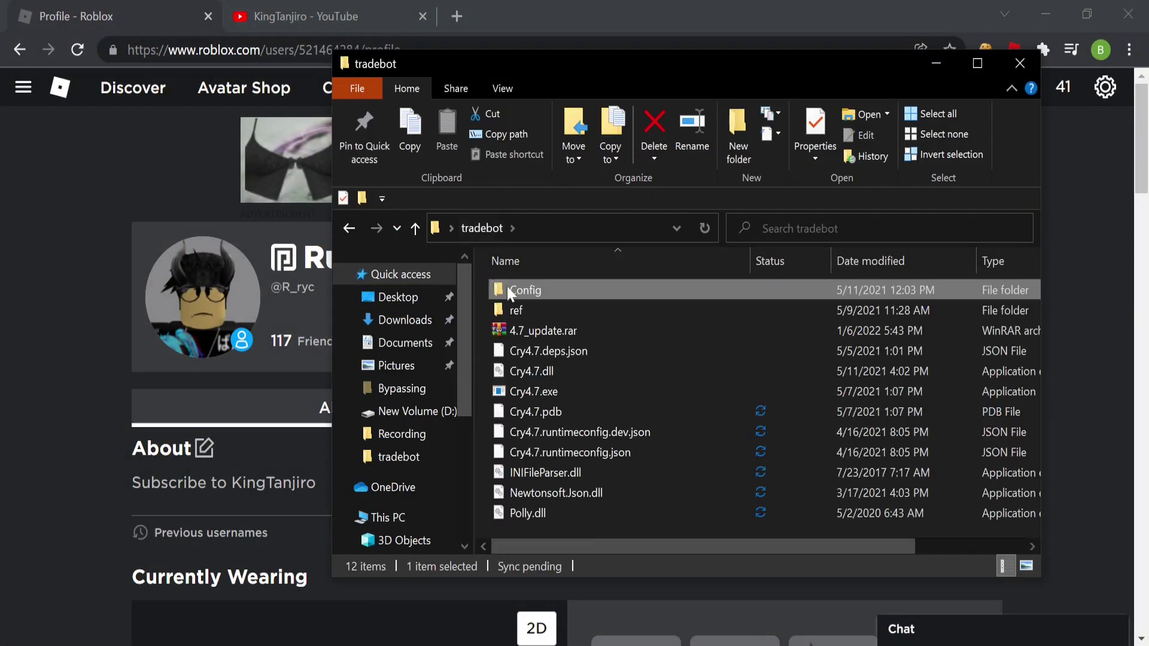